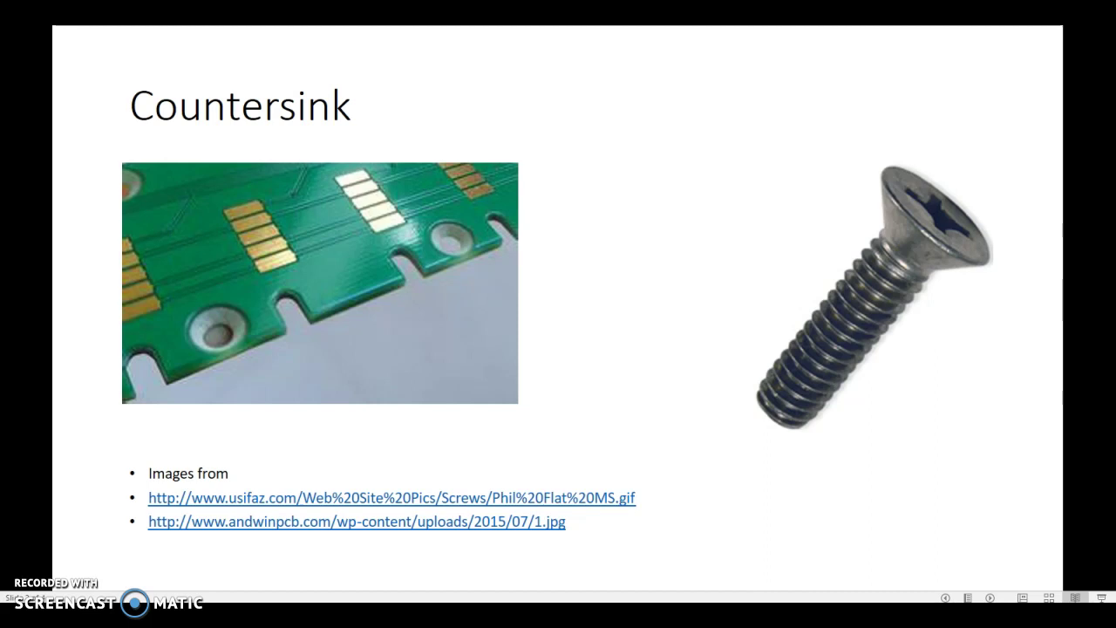
Step: Advance the PowerPoint show from the Countersink slide to the Counterbore slide
key(Right)
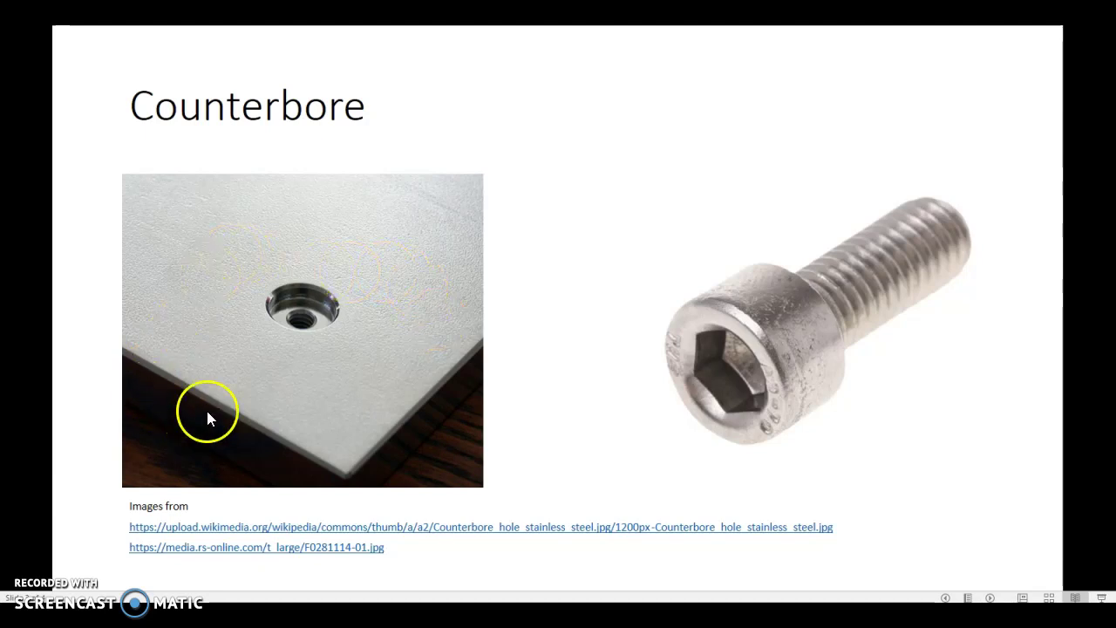
Step: Move the presentation on from Counterbore to the Clearance Hole slide
click(242, 385)
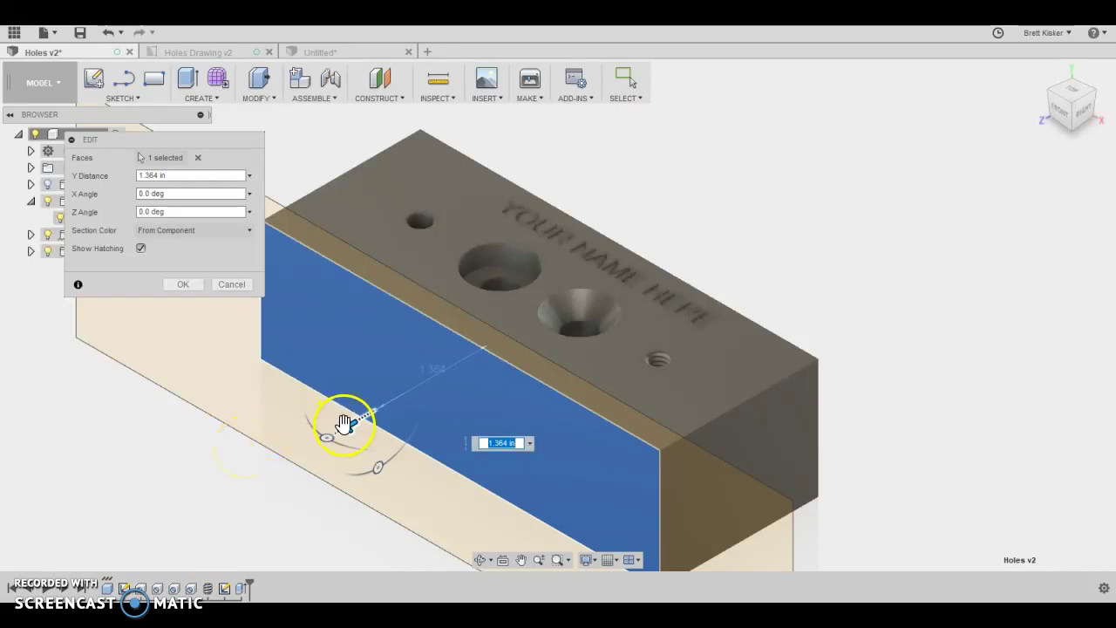
Step: Slide the section plane to 0.036 in Y through all four holes, then close section editing
drag(345, 423, 453, 364)
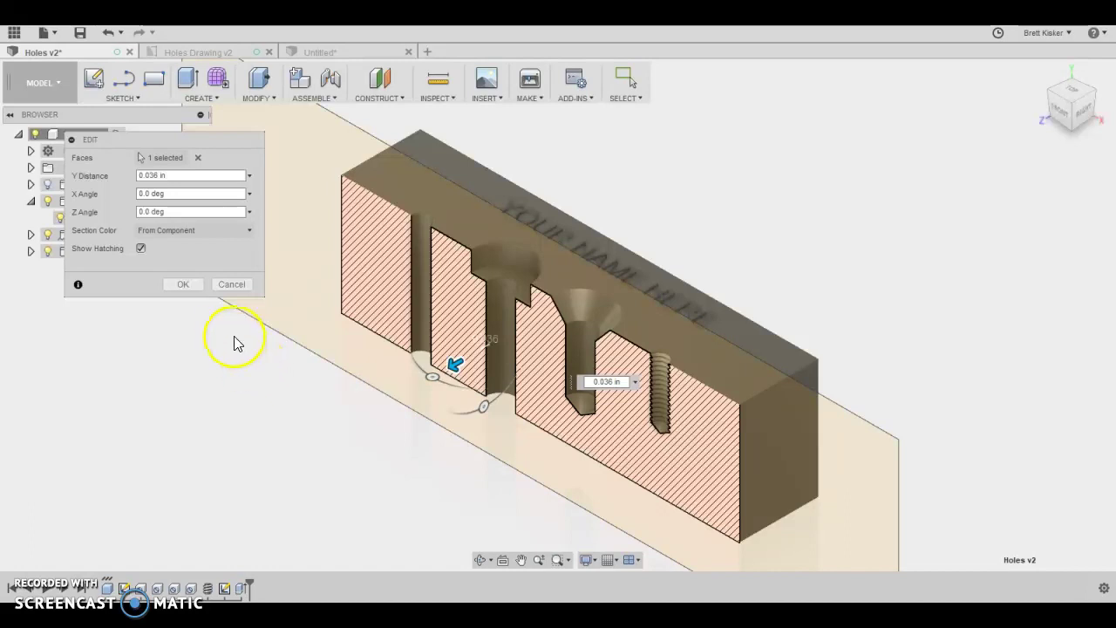
click(229, 285)
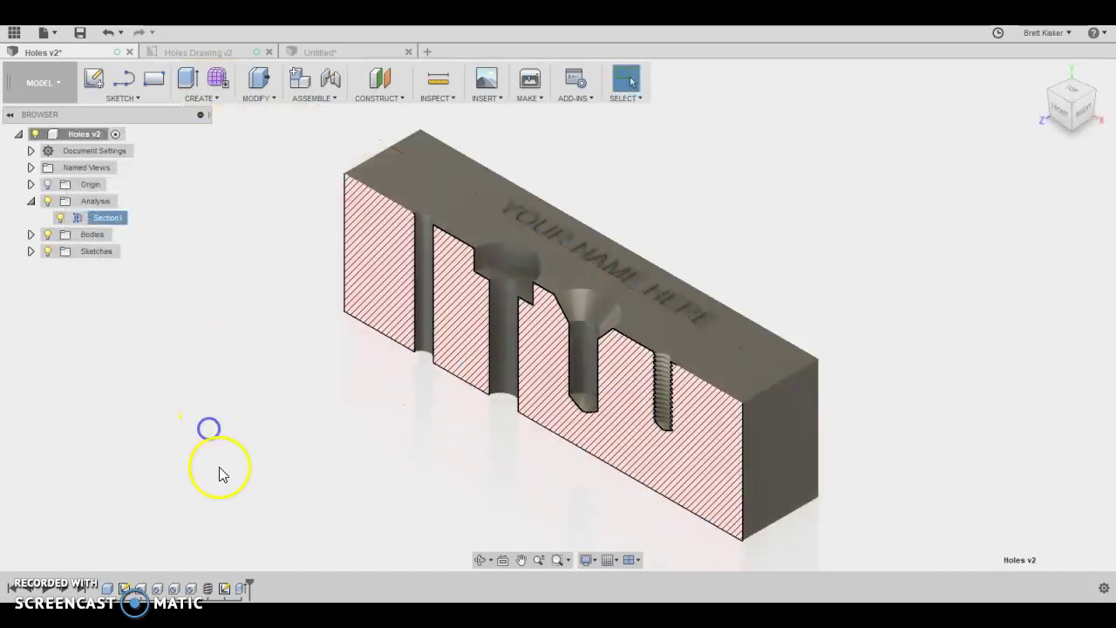
Step: Start a new design and begin a box cornered at the origin plane
click(312, 51)
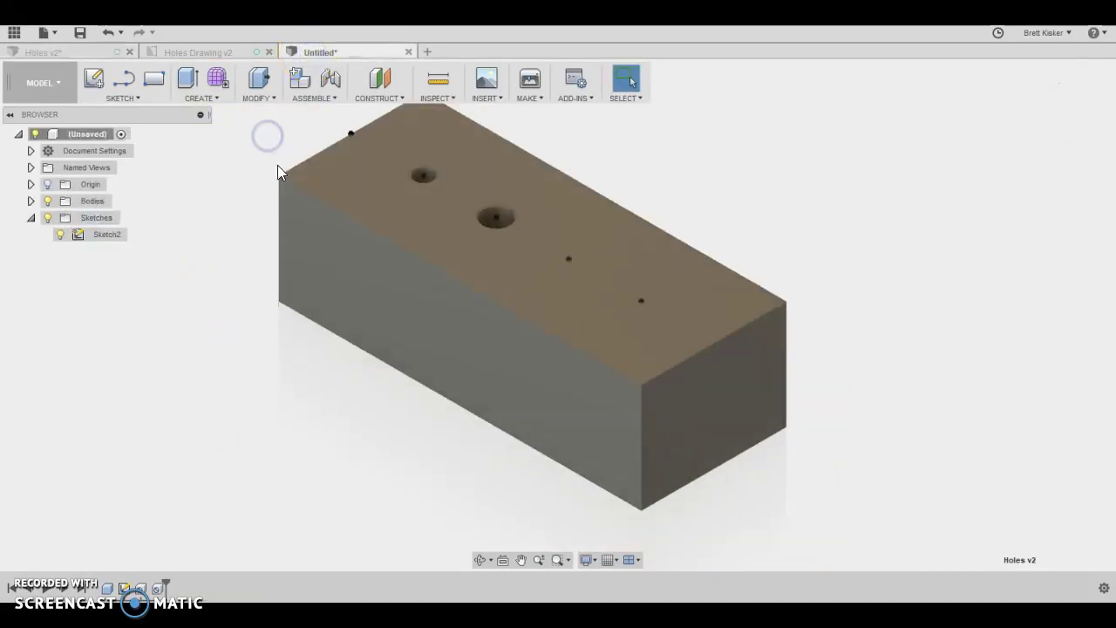
click(426, 51)
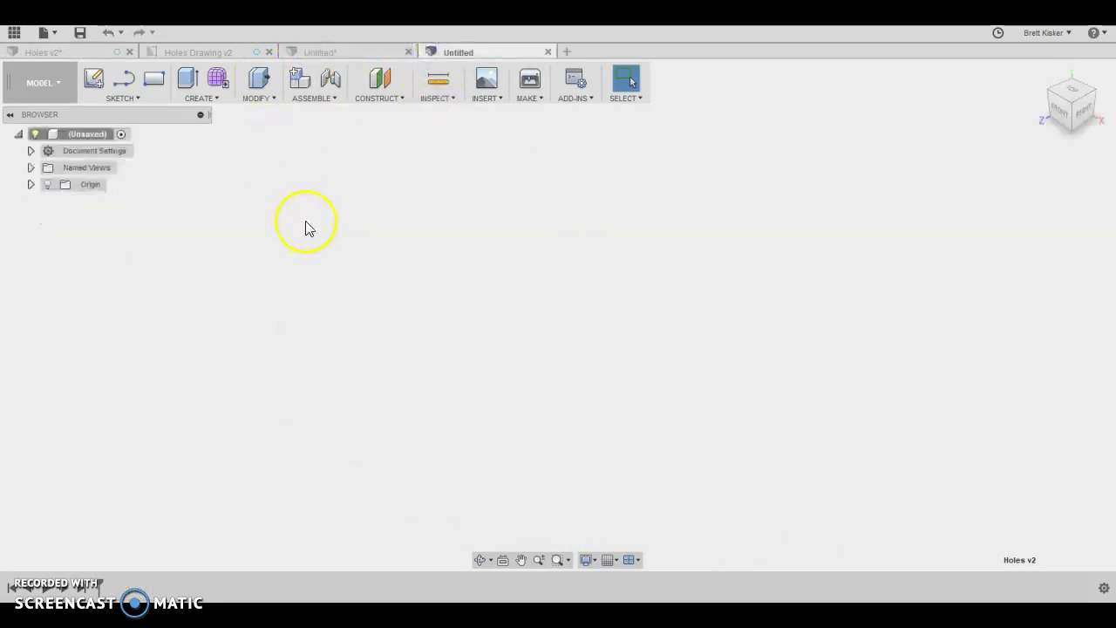
click(201, 99)
click(197, 265)
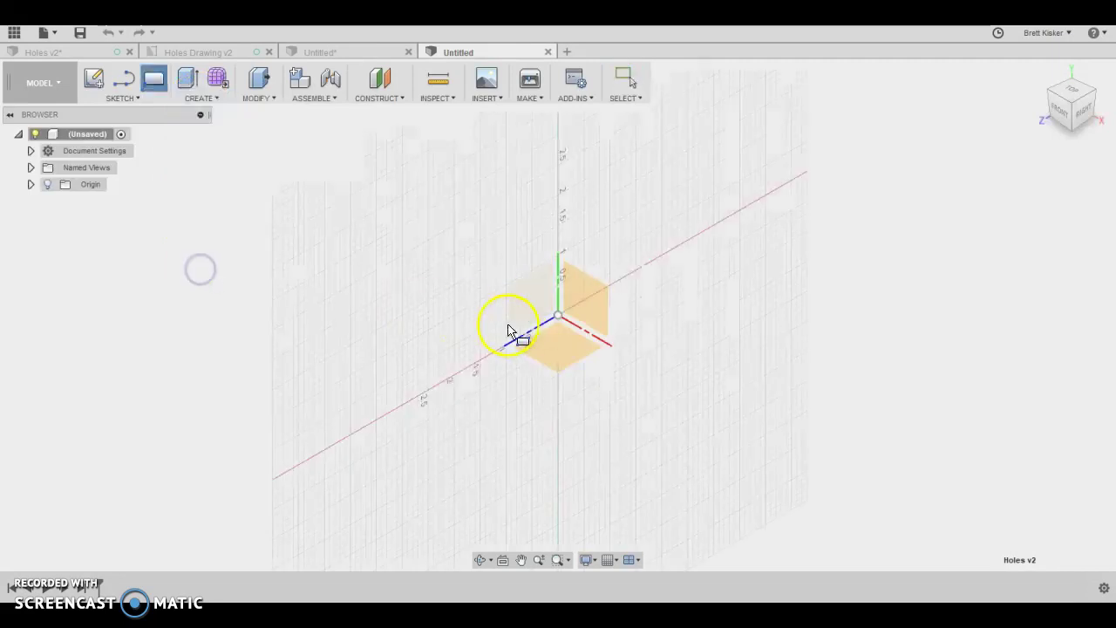
click(558, 321)
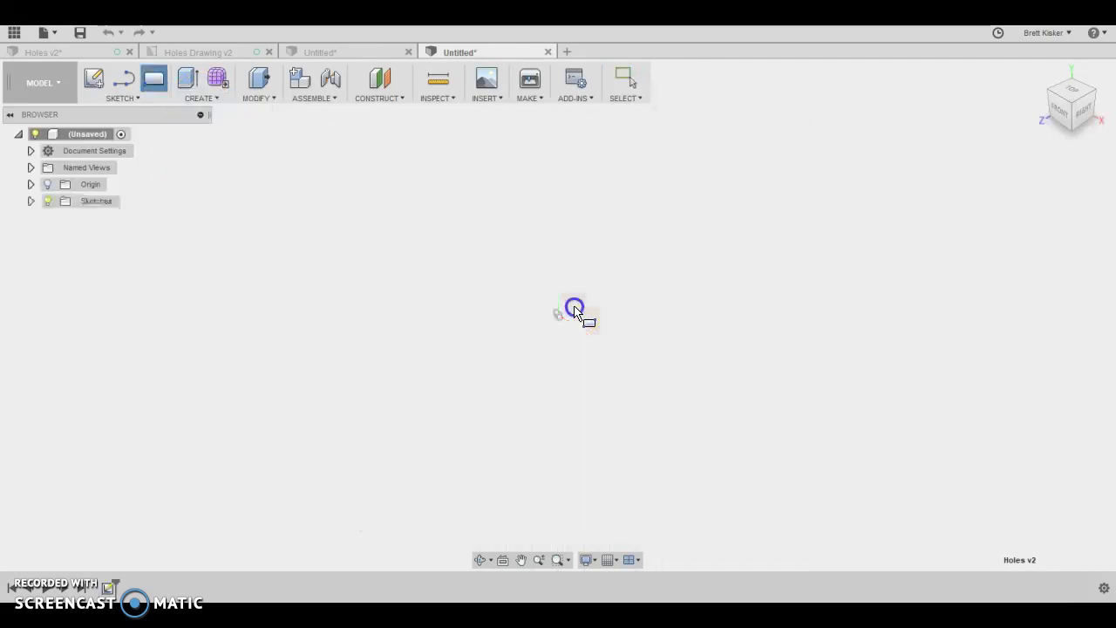
click(558, 315)
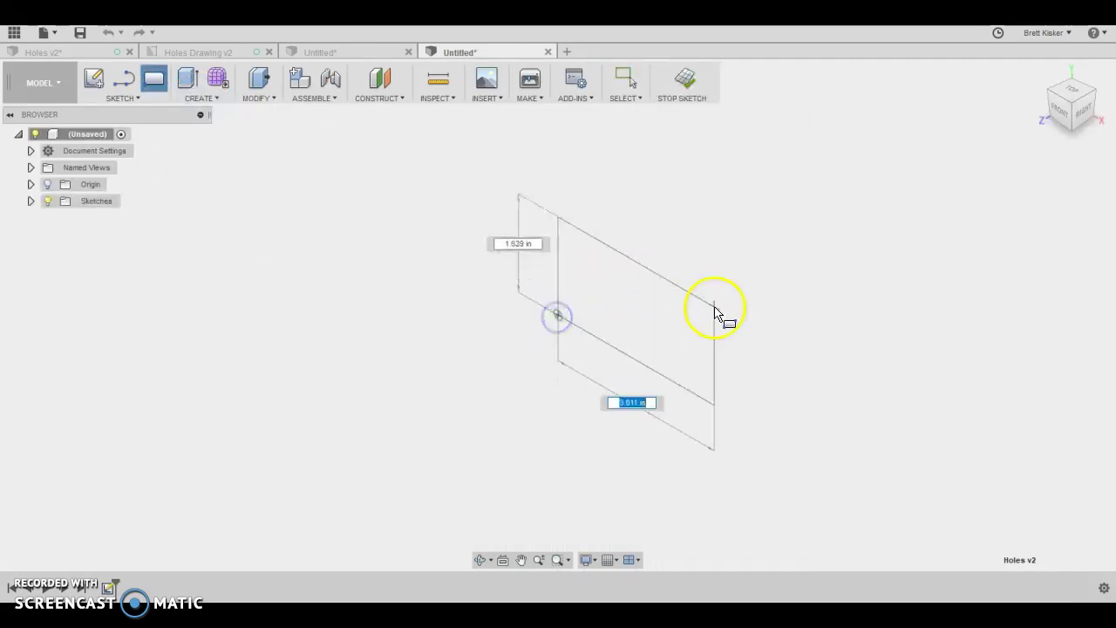
Step: Size the box with a 5 × 1.5 in base and -2 in height
text(5)
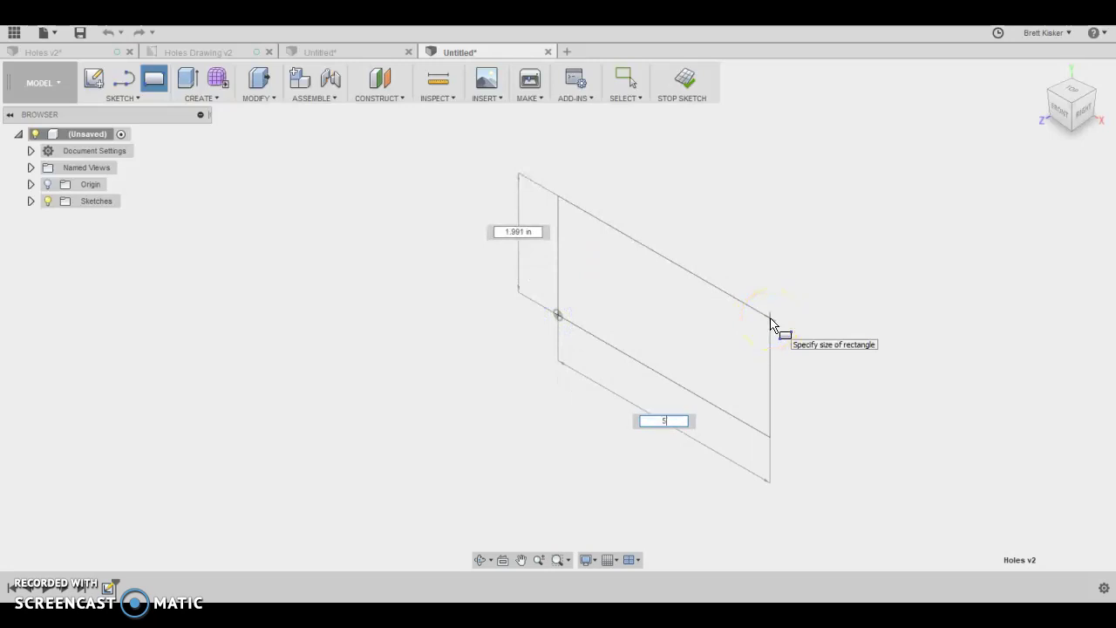
key(Tab)
text(1.5)
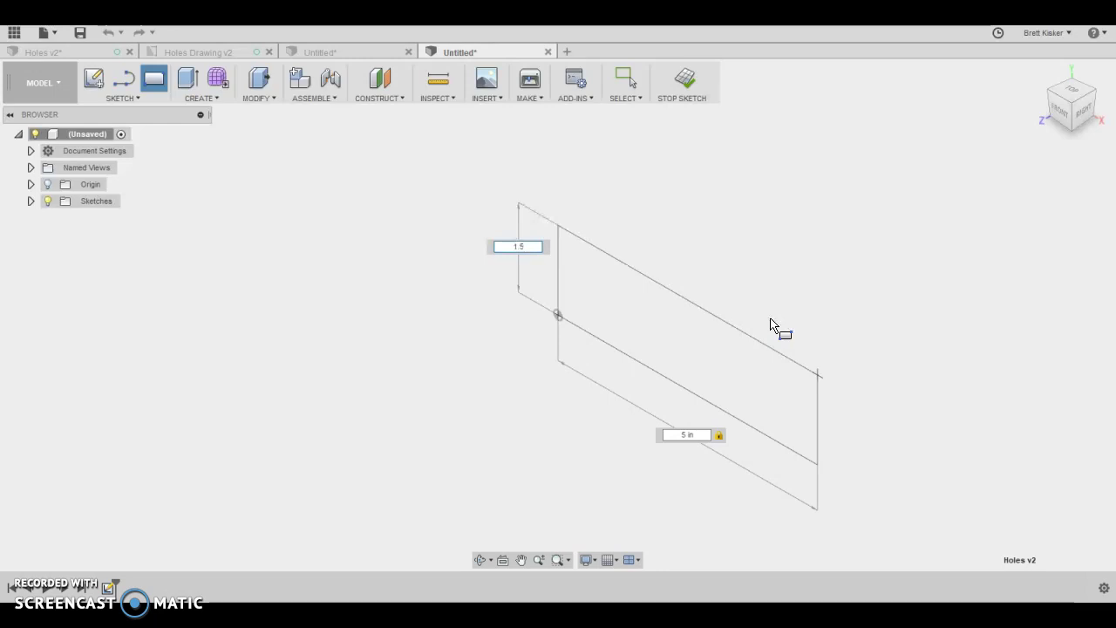
key(Return)
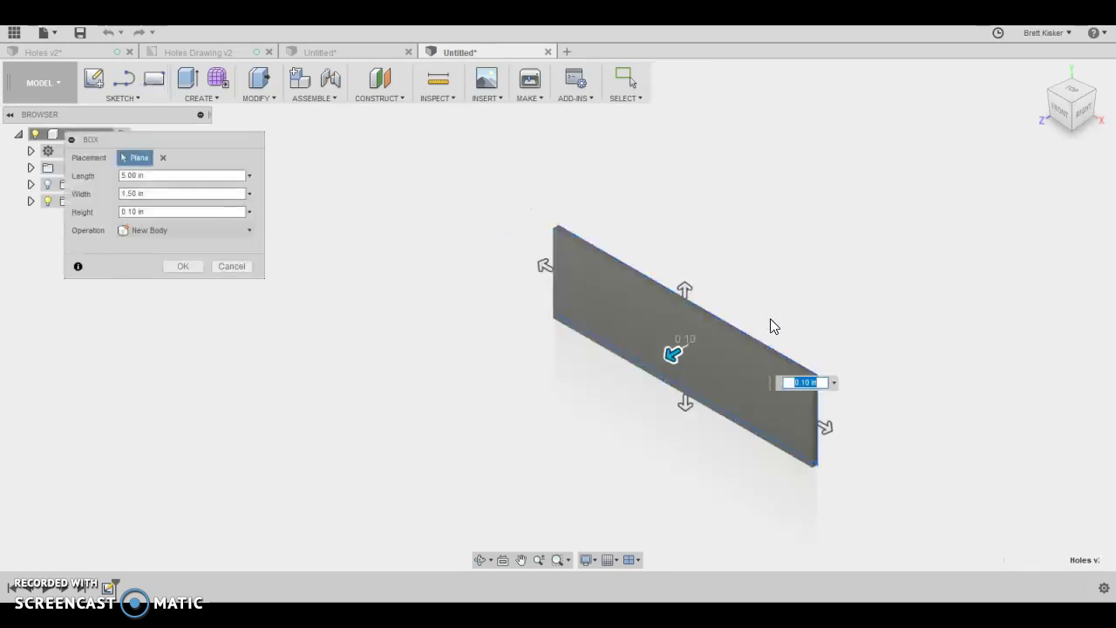
click(719, 384)
drag(673, 354, 864, 248)
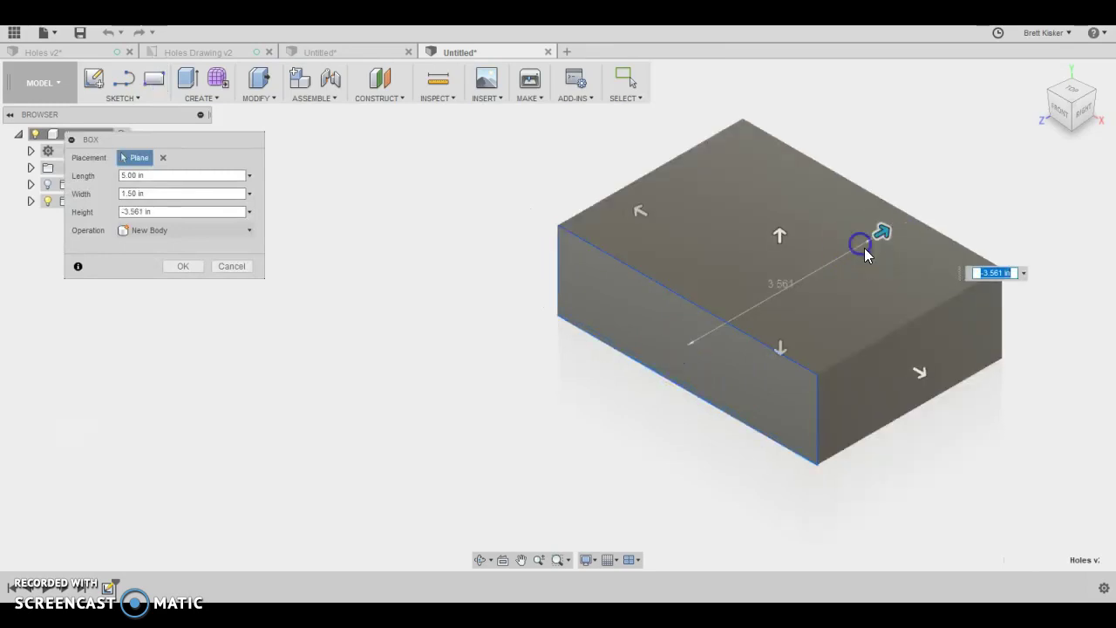
text(-2)
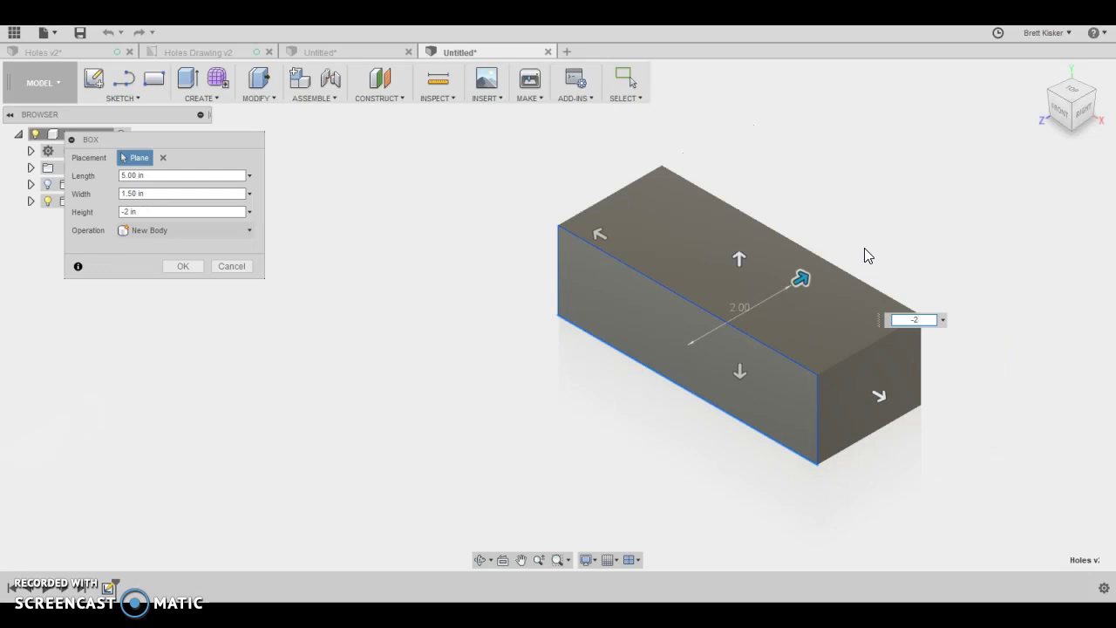
key(Return)
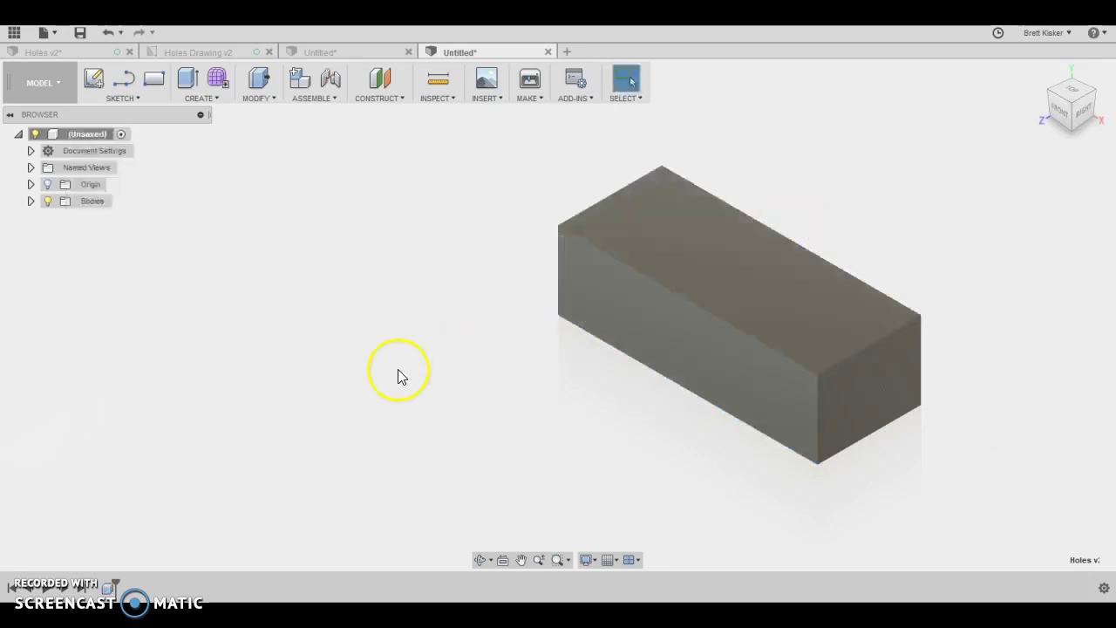
Step: Start a sketch on the block's top face
middle_drag(484, 286, 329, 325)
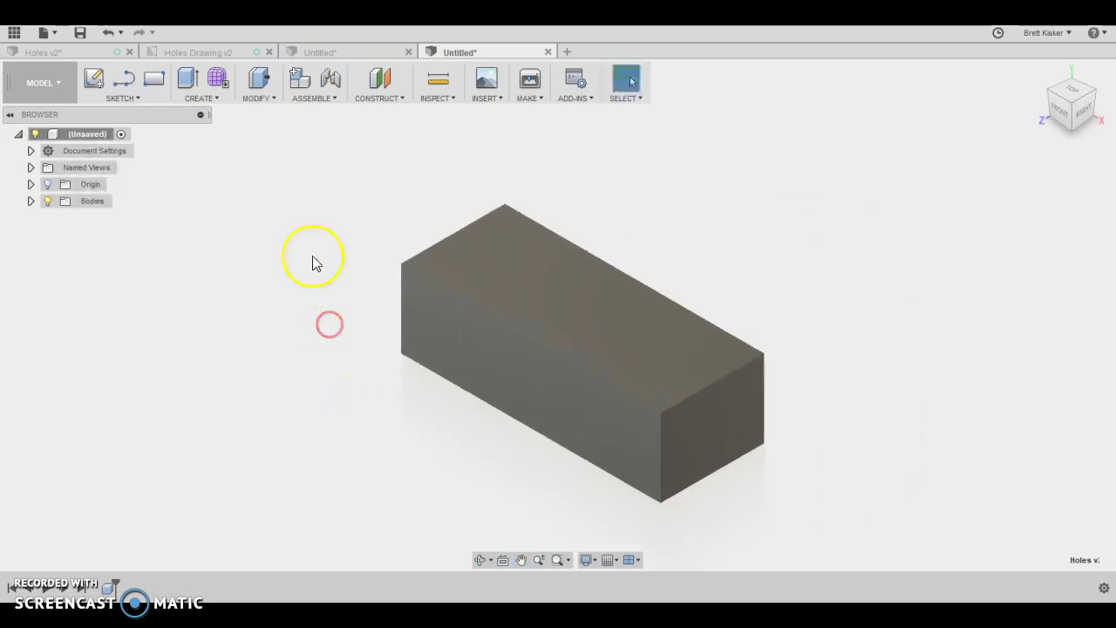
click(529, 258)
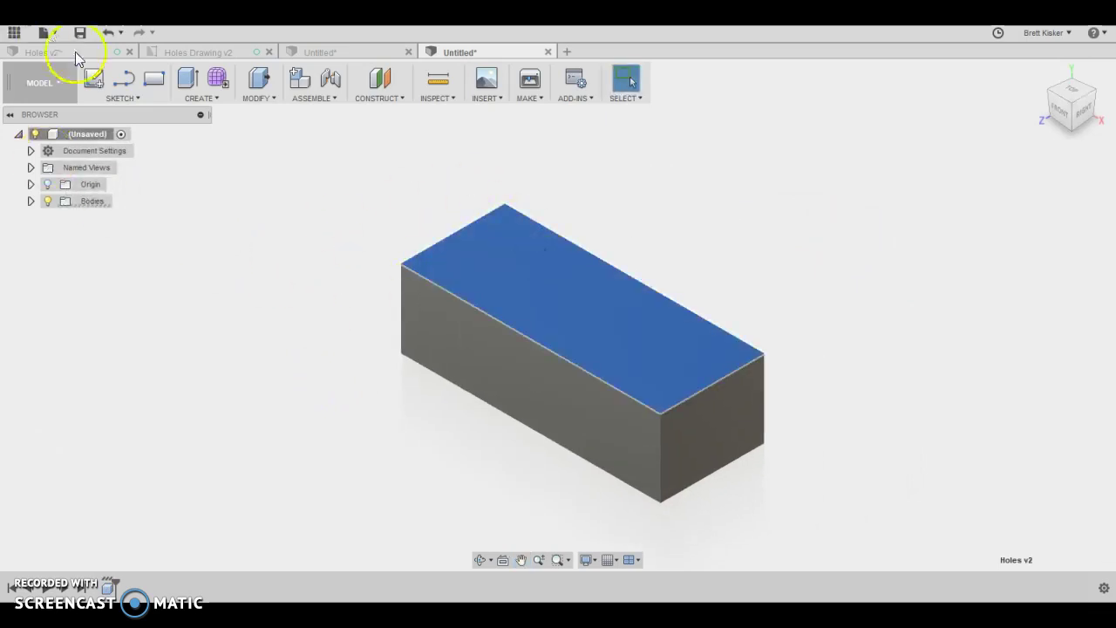
click(94, 78)
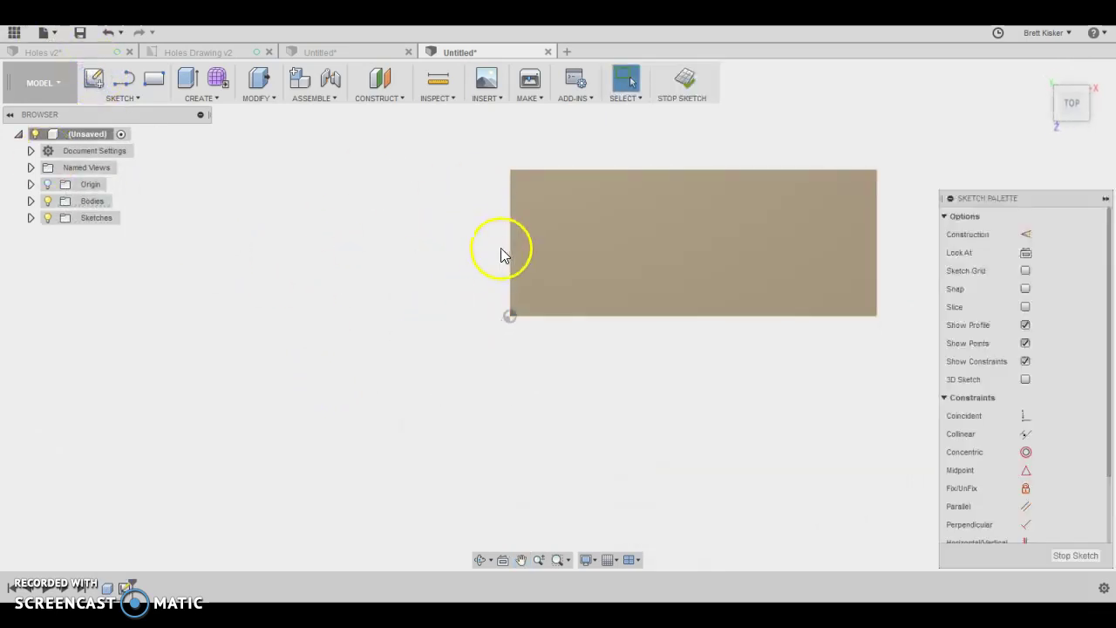
Step: Place four sketch points in a row across the top face
click(125, 101)
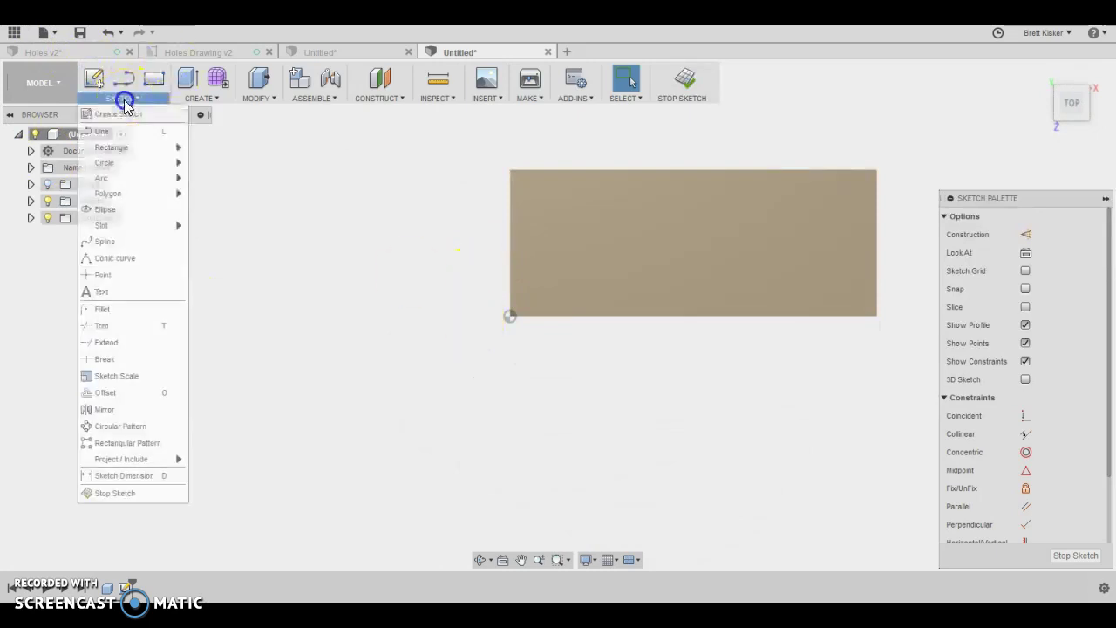
click(133, 276)
click(589, 235)
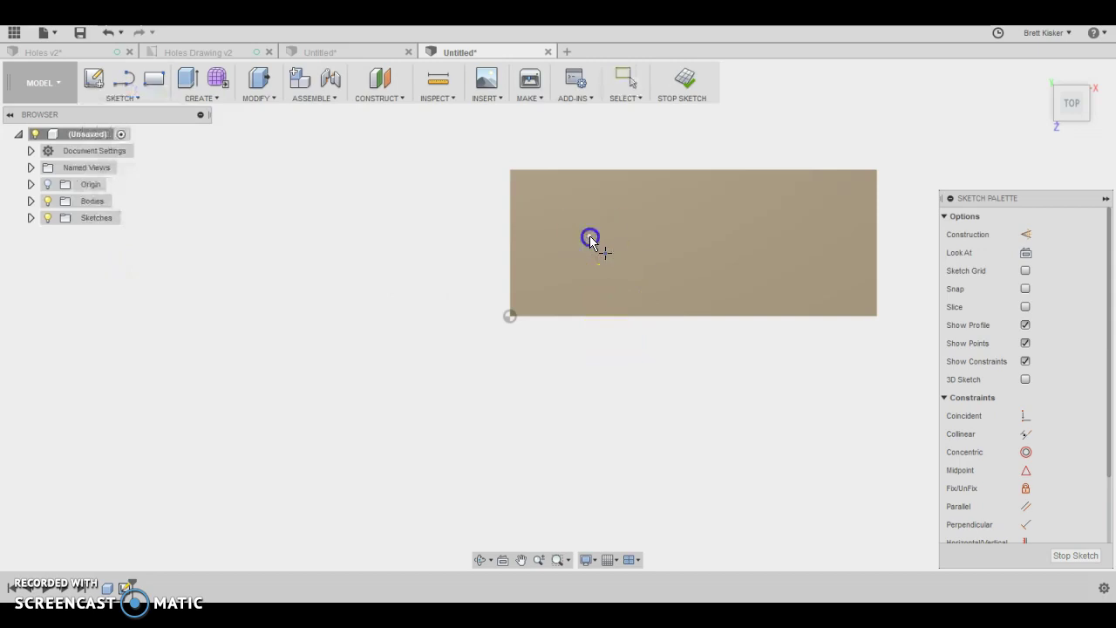
click(648, 236)
click(720, 237)
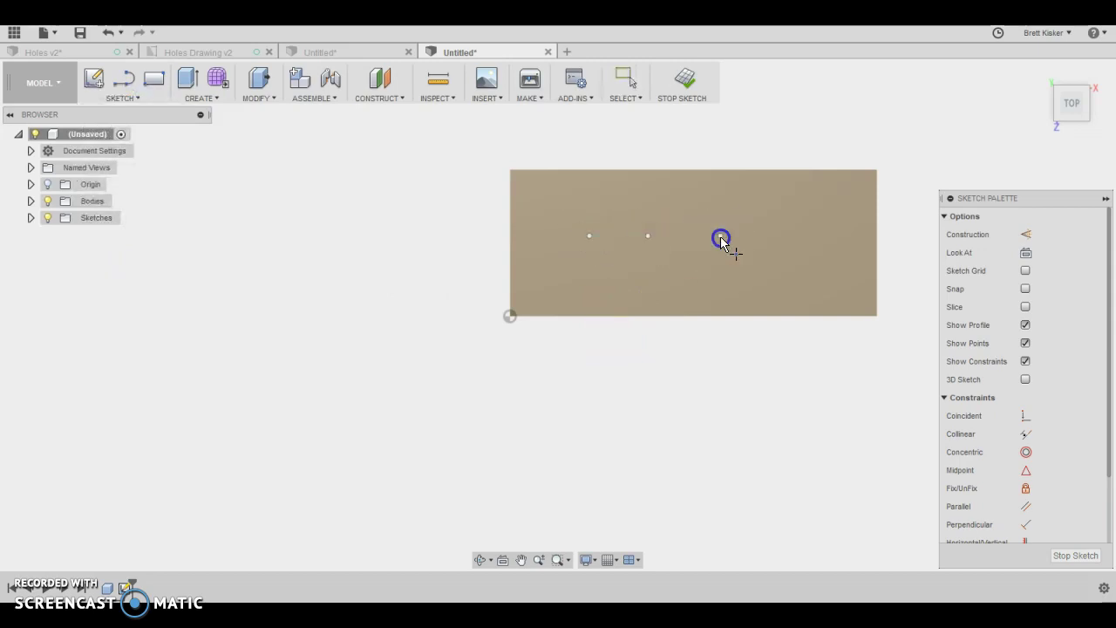
click(784, 235)
right_click(785, 234)
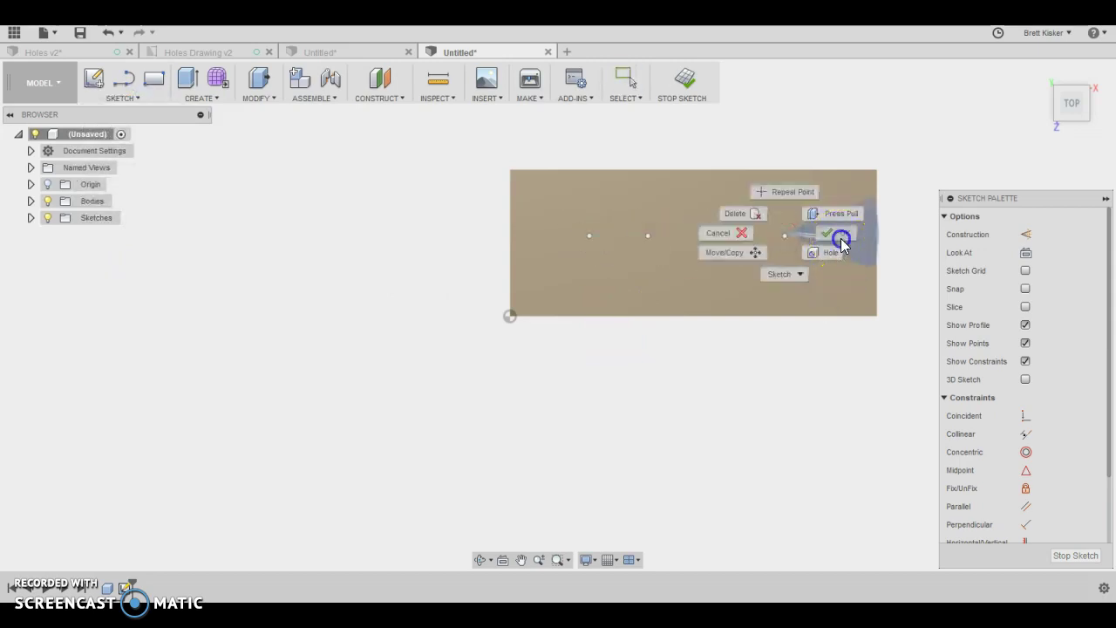
click(841, 238)
mouse_move(767, 498)
middle_down()
mouse_move(734, 418)
mouse_move(613, 481)
middle_up()
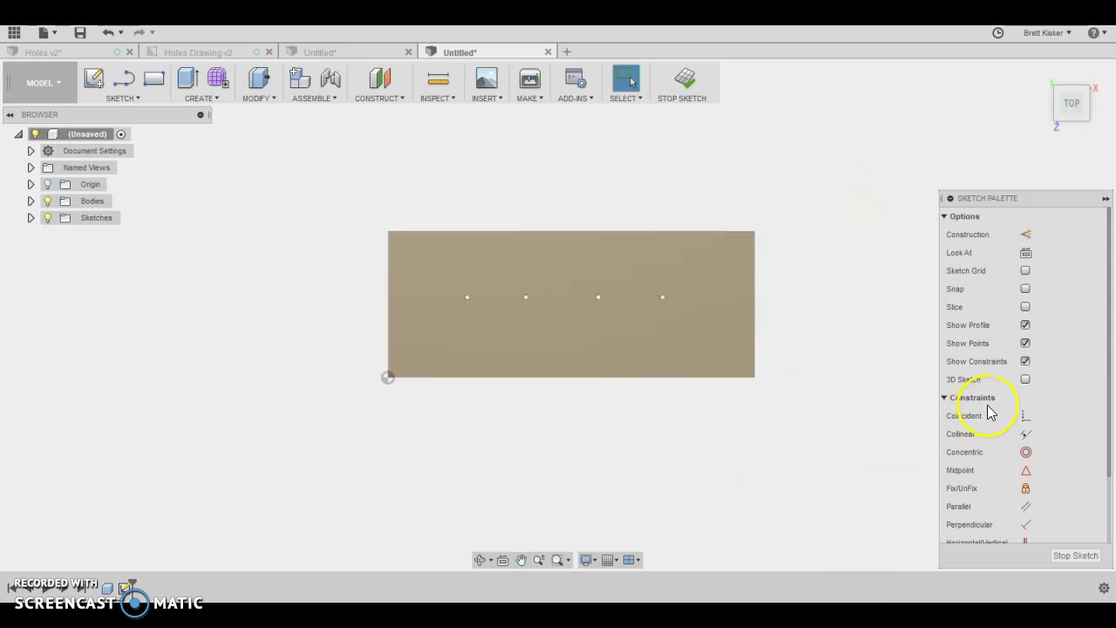
Step: Constrain the first two points horizontally, level with the left-edge point
scroll(1003, 436, down, 2)
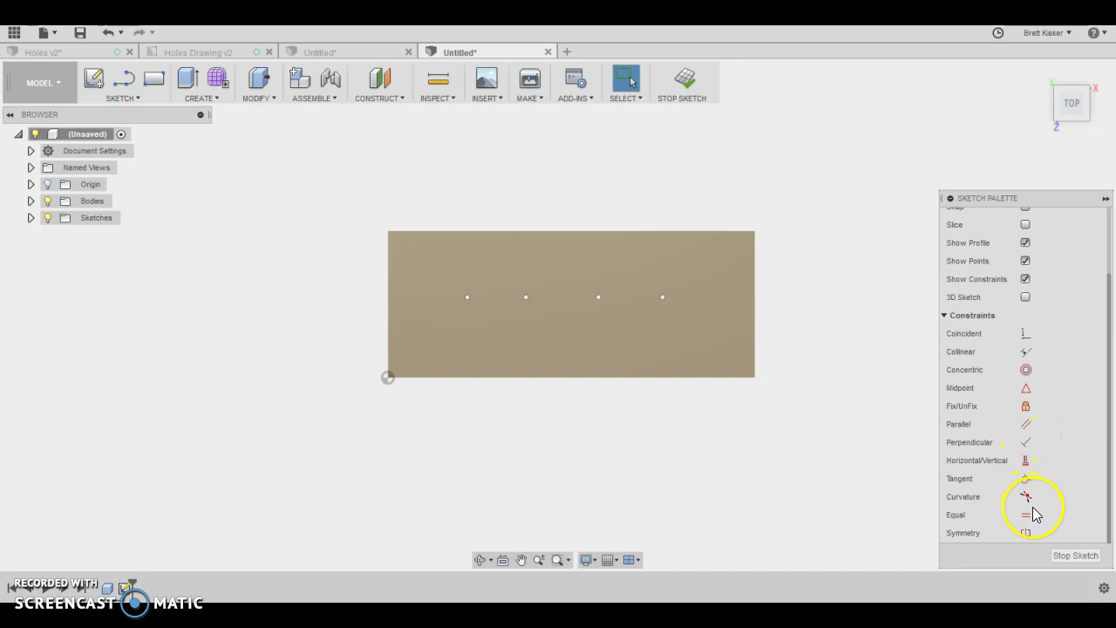
click(1026, 462)
click(468, 298)
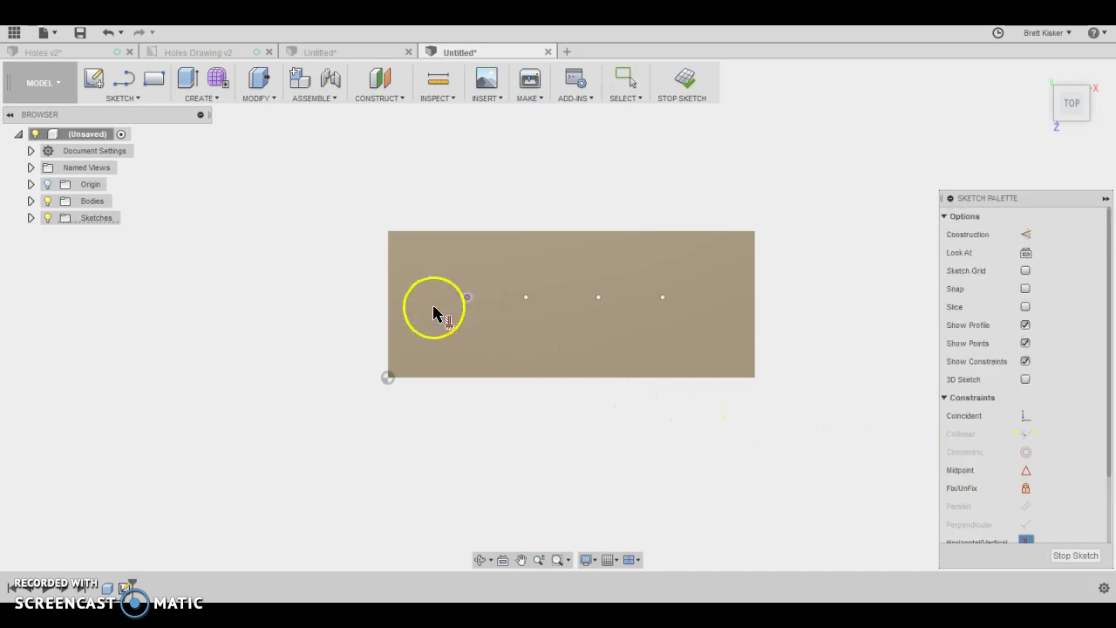
click(388, 305)
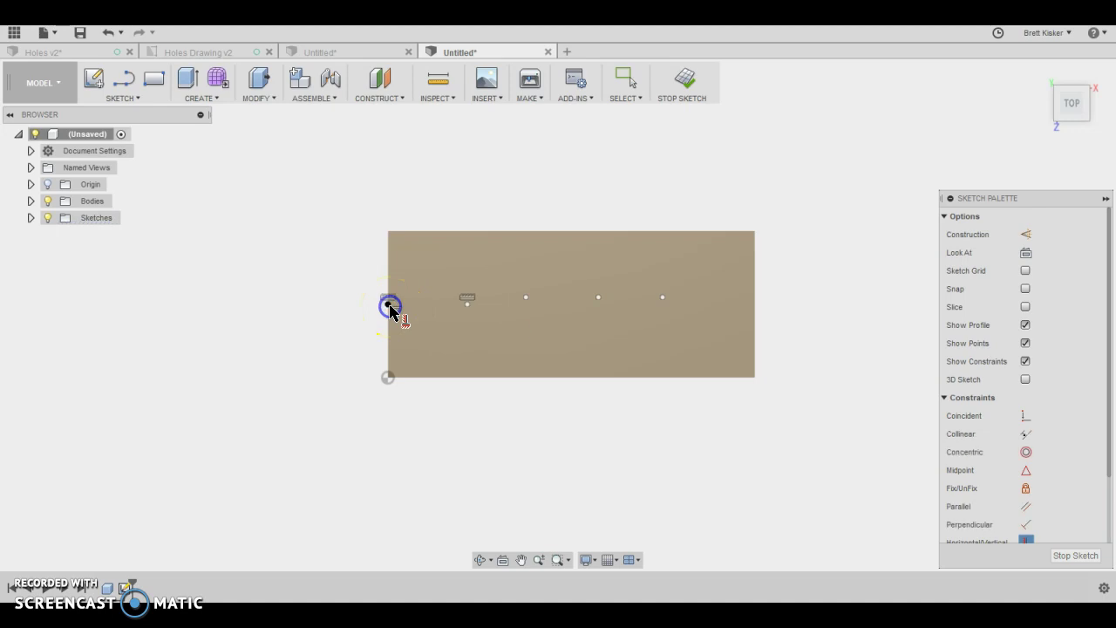
click(462, 306)
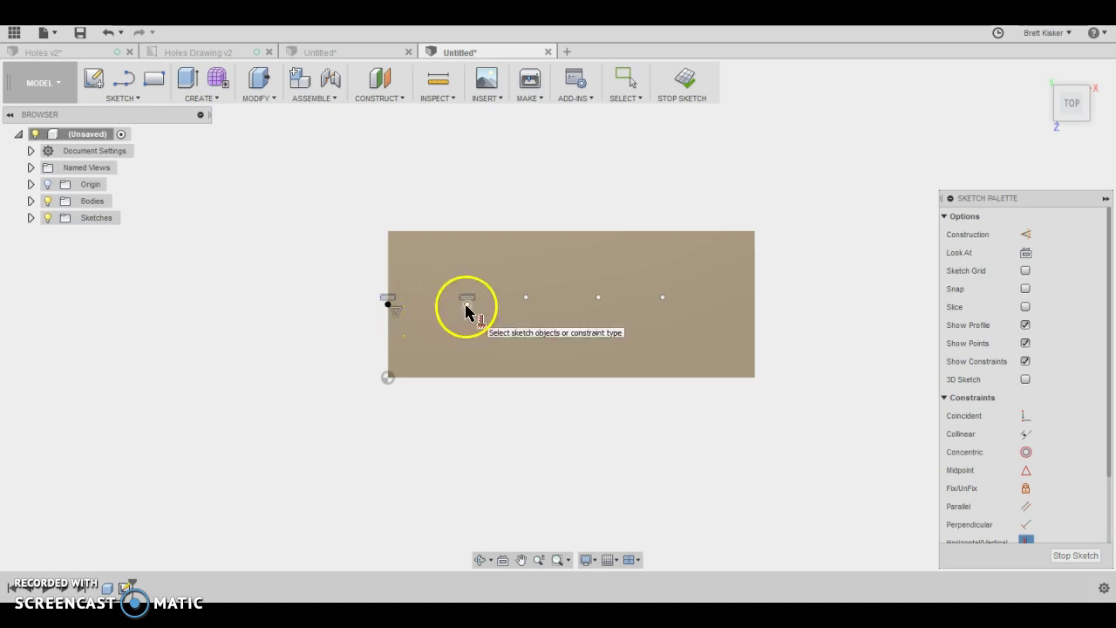
click(528, 300)
click(470, 304)
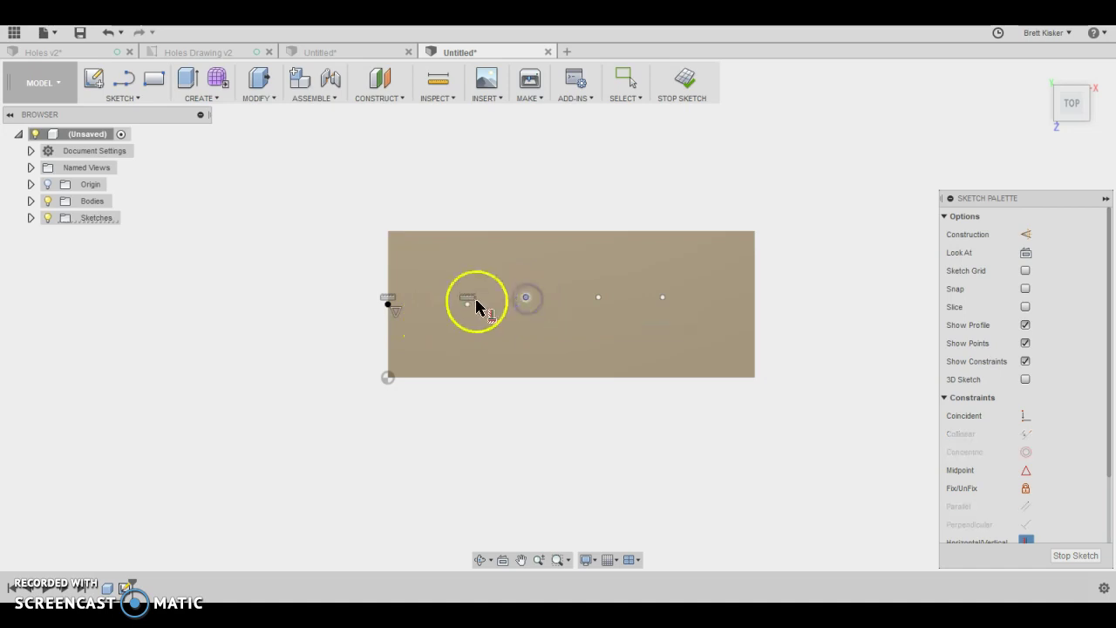
Step: Level the third and fourth points with their neighbours and finish the Horizontal constraint
click(598, 298)
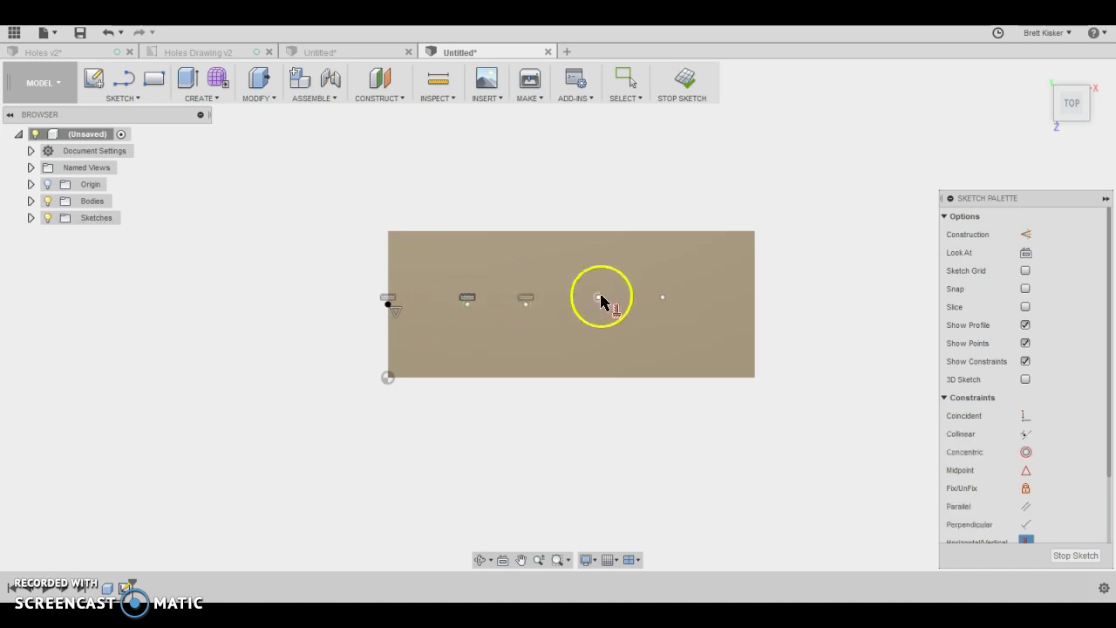
click(527, 305)
click(660, 297)
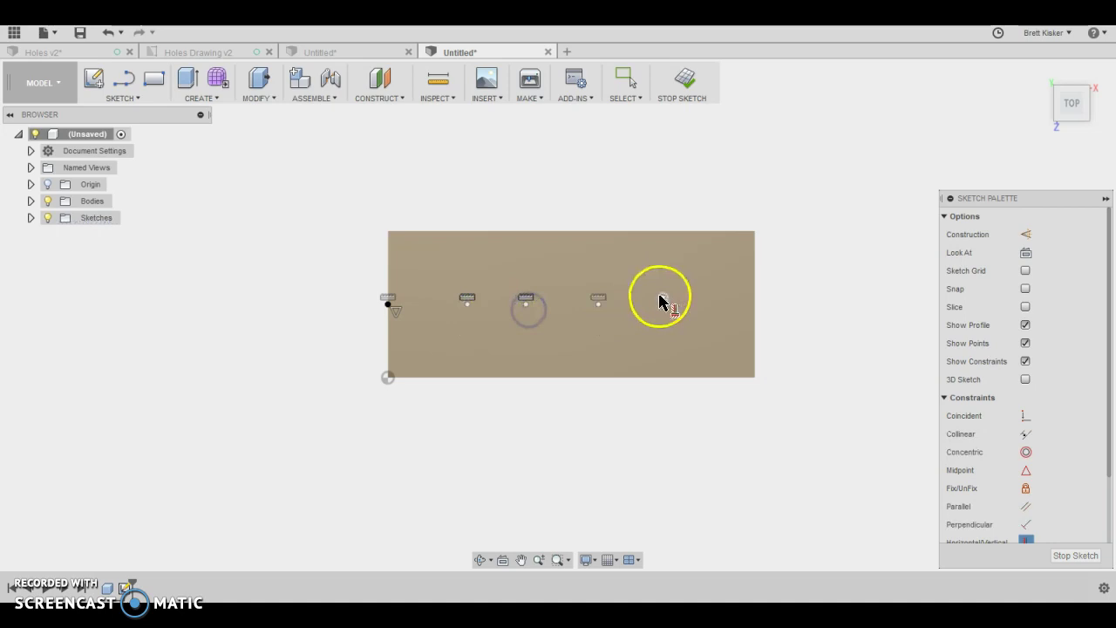
click(602, 302)
click(600, 445)
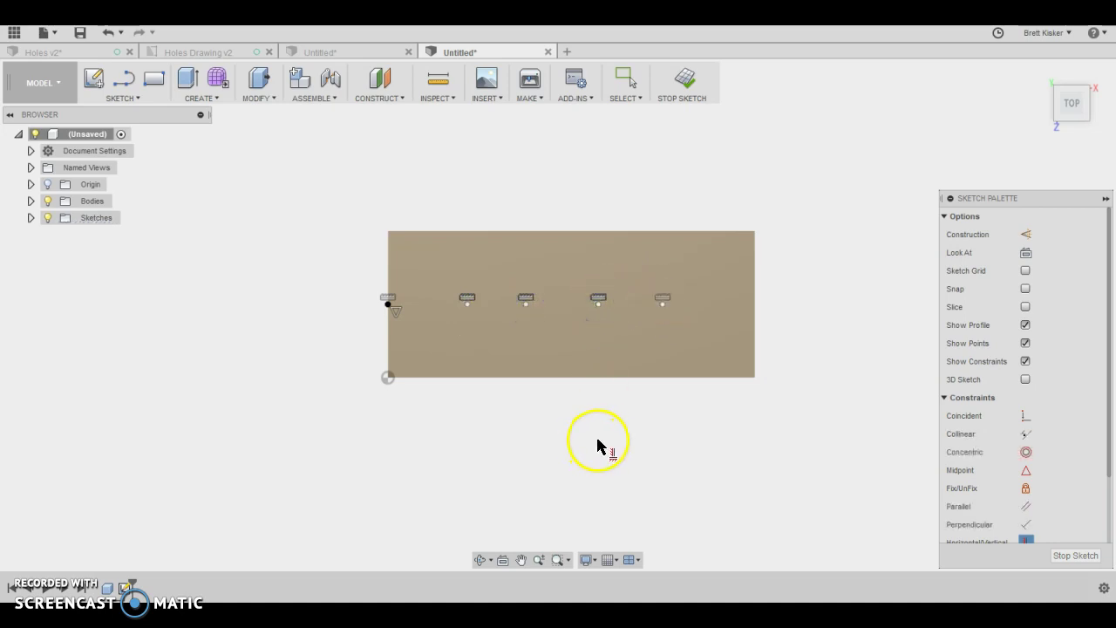
right_click(599, 444)
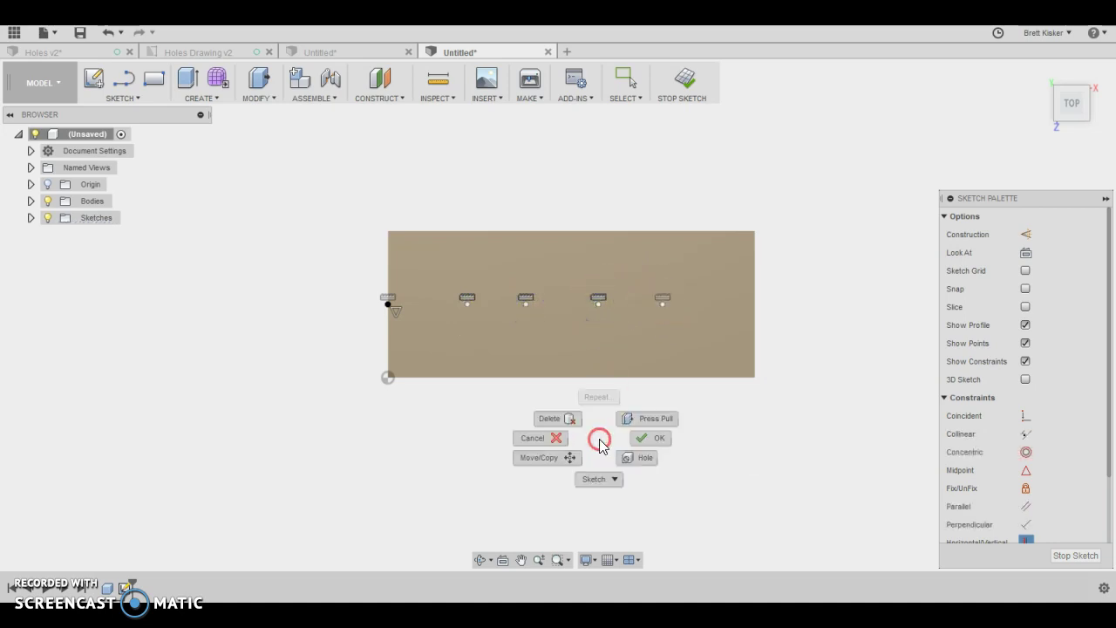
click(640, 435)
Step: Drag the rightmost point along its line to check the constraint, then clear the selection
drag(662, 303, 698, 303)
click(513, 328)
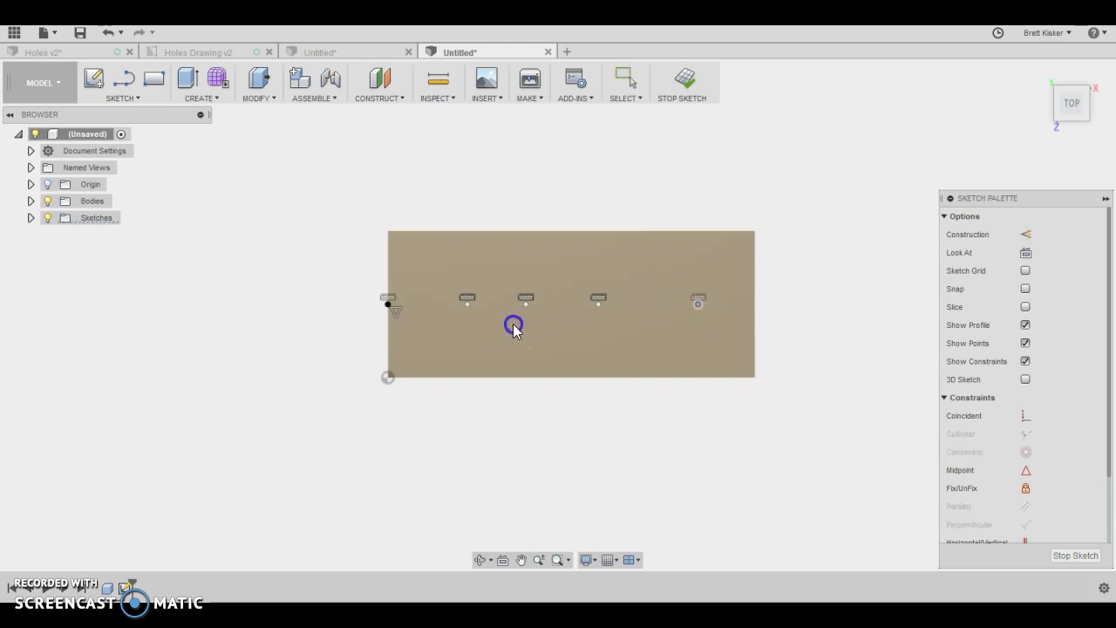
click(664, 312)
click(684, 413)
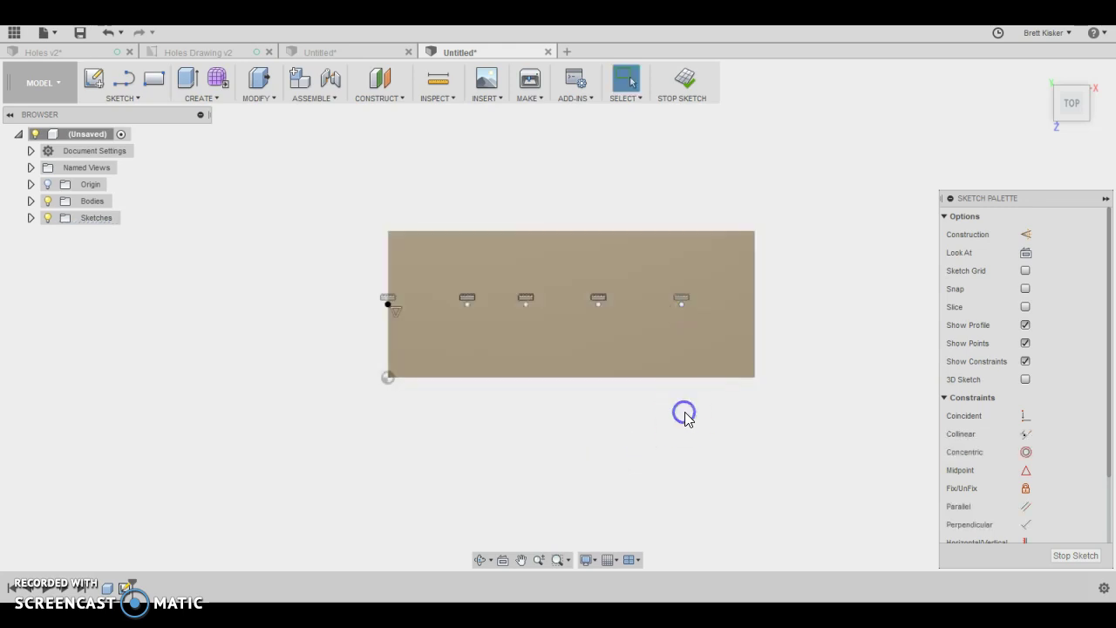
click(709, 455)
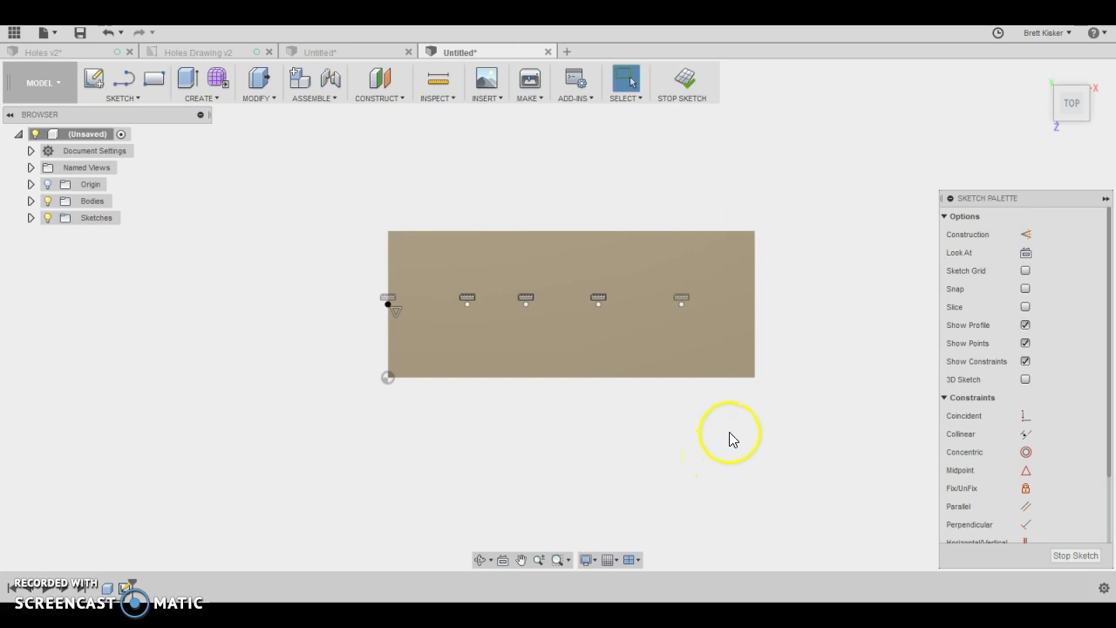
Step: Dimension the first point 1.00 in from the block's left edge
click(348, 302)
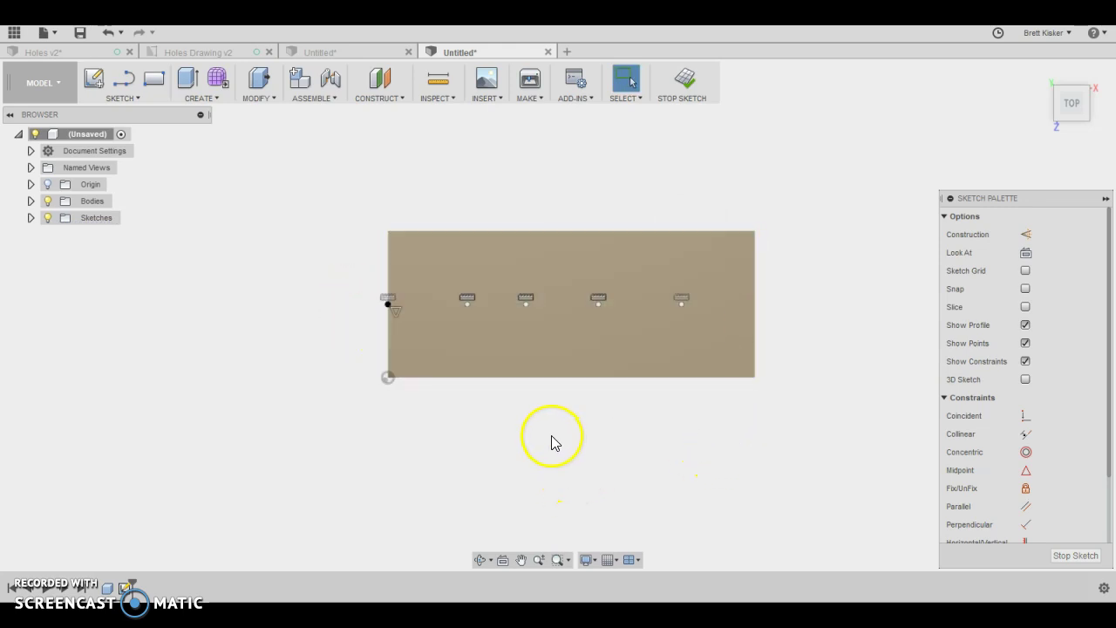
key(d)
click(467, 303)
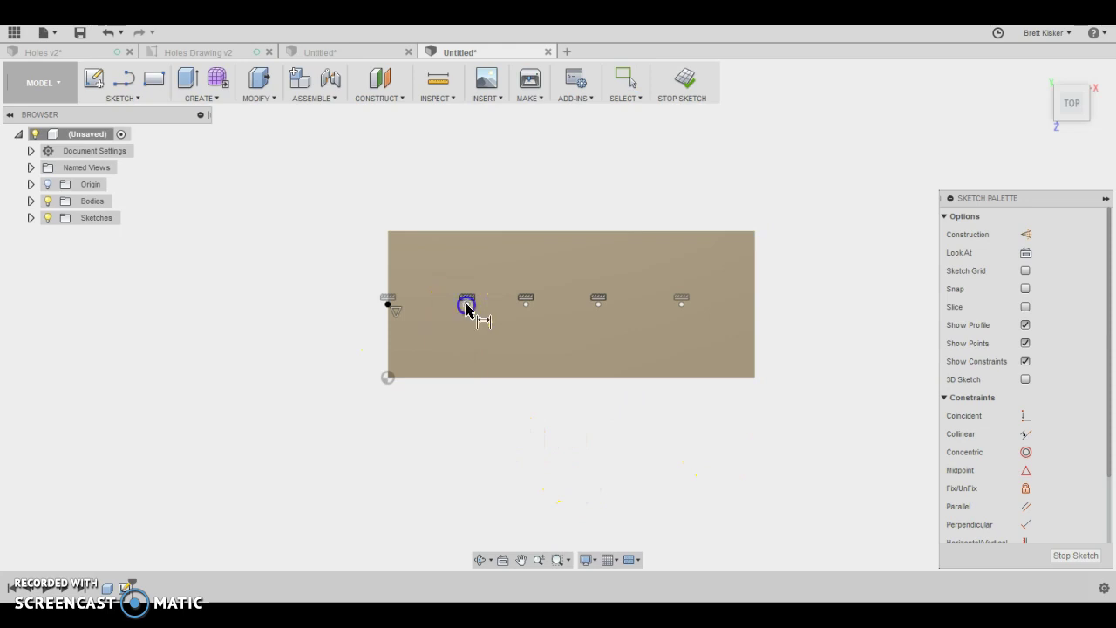
click(390, 337)
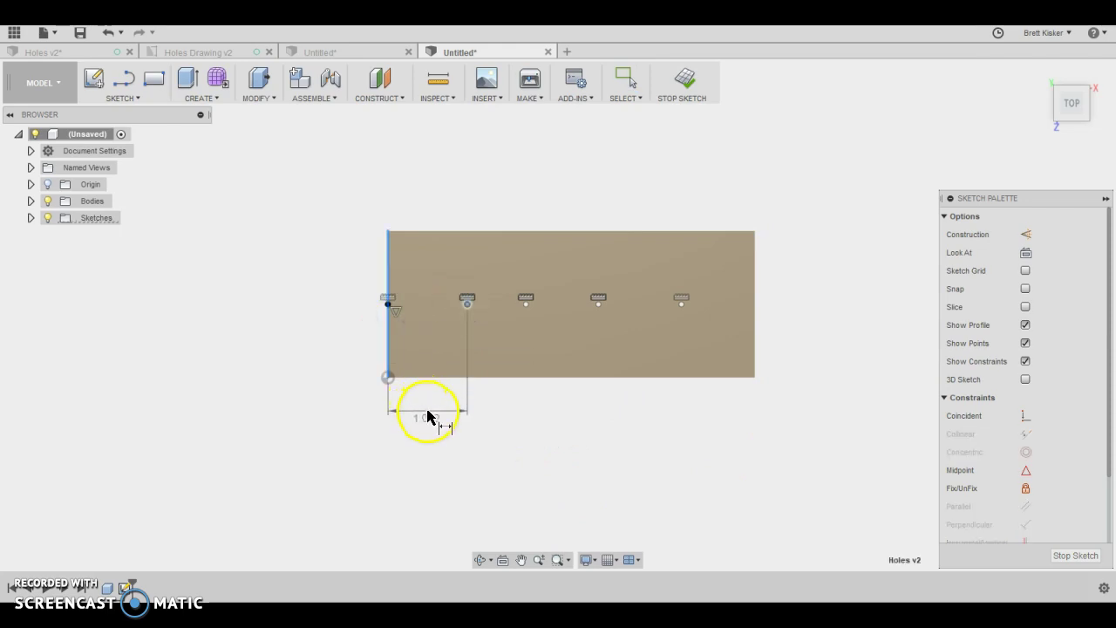
click(429, 412)
text(1)
key(Return)
Step: Dimension the second point 1.00 in from the first
click(463, 301)
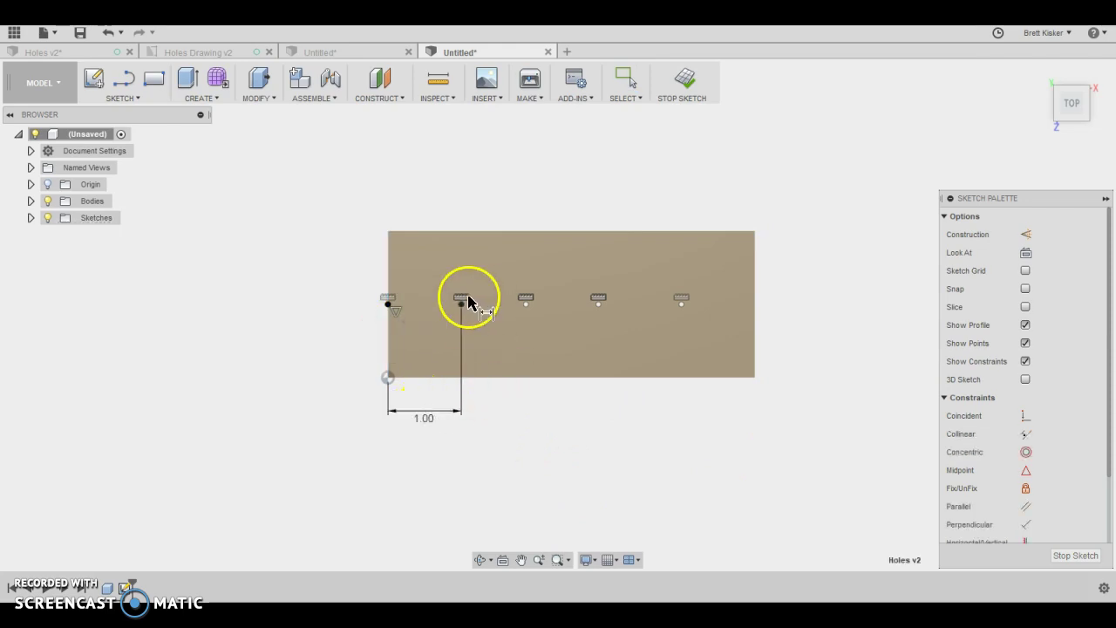
click(515, 310)
click(524, 305)
click(498, 410)
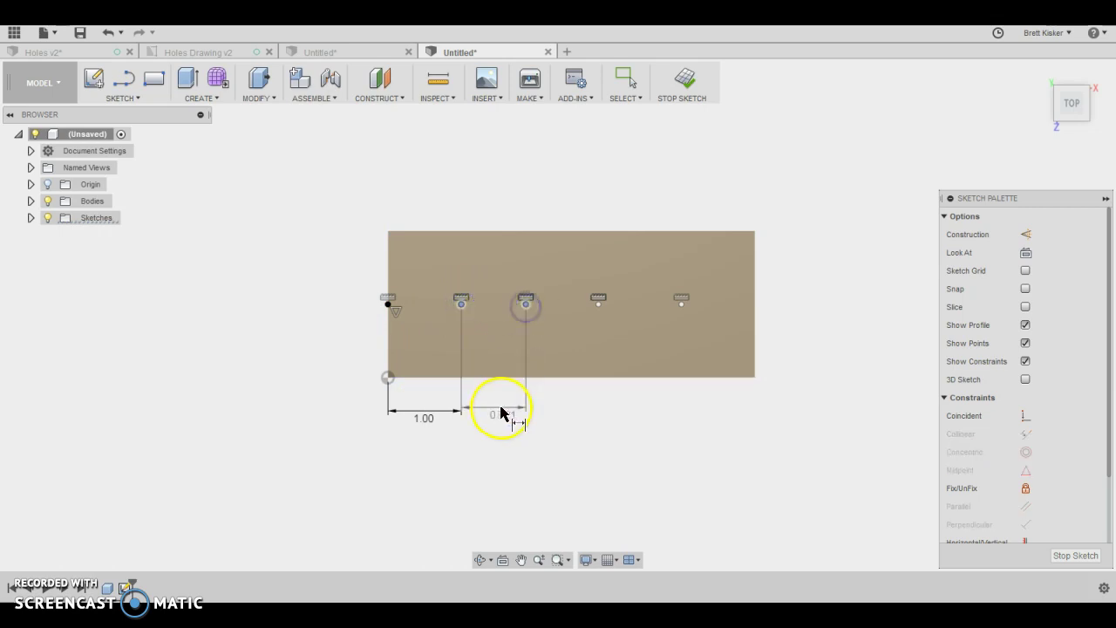
text(1)
key(Return)
Step: Dimension the third and fourth points each 1.00 in from the previous point
click(526, 320)
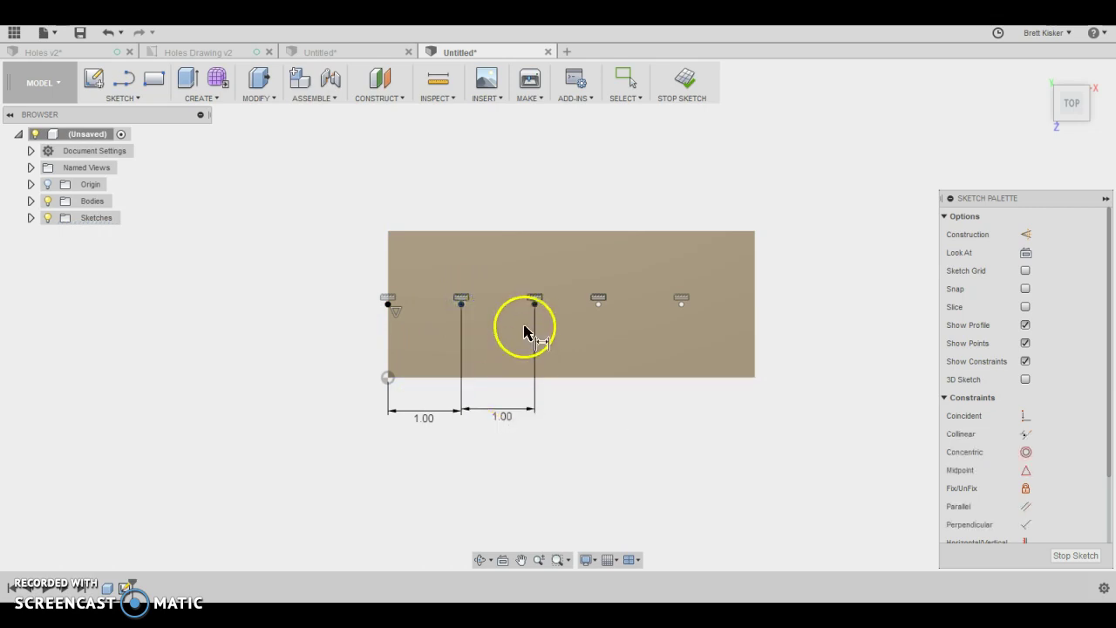
click(584, 305)
click(598, 304)
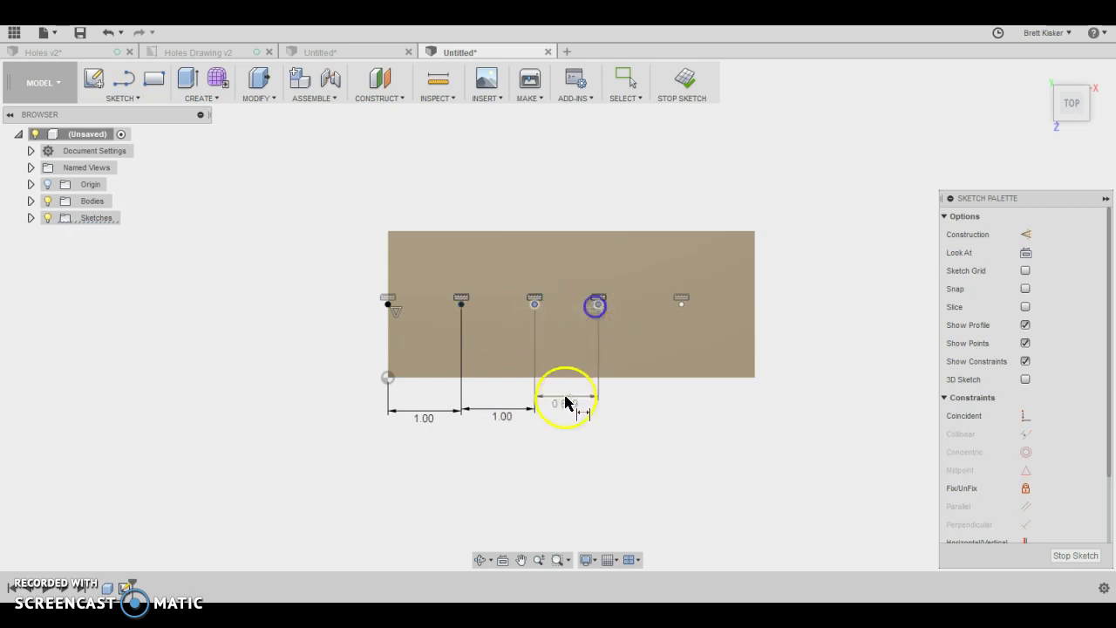
click(567, 407)
text(1)
key(Return)
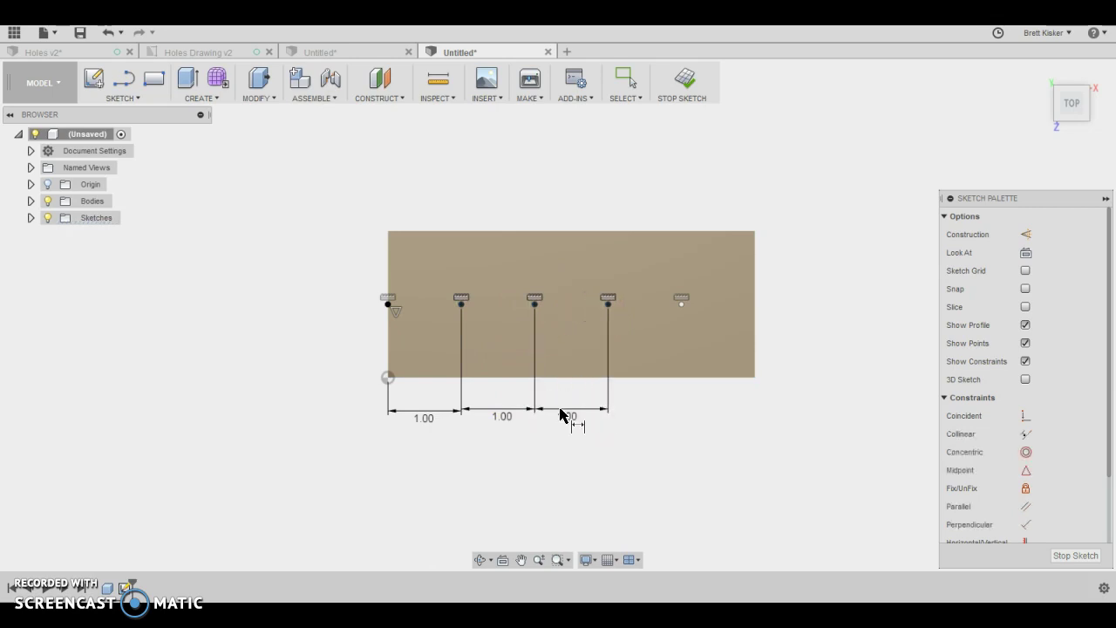
click(608, 305)
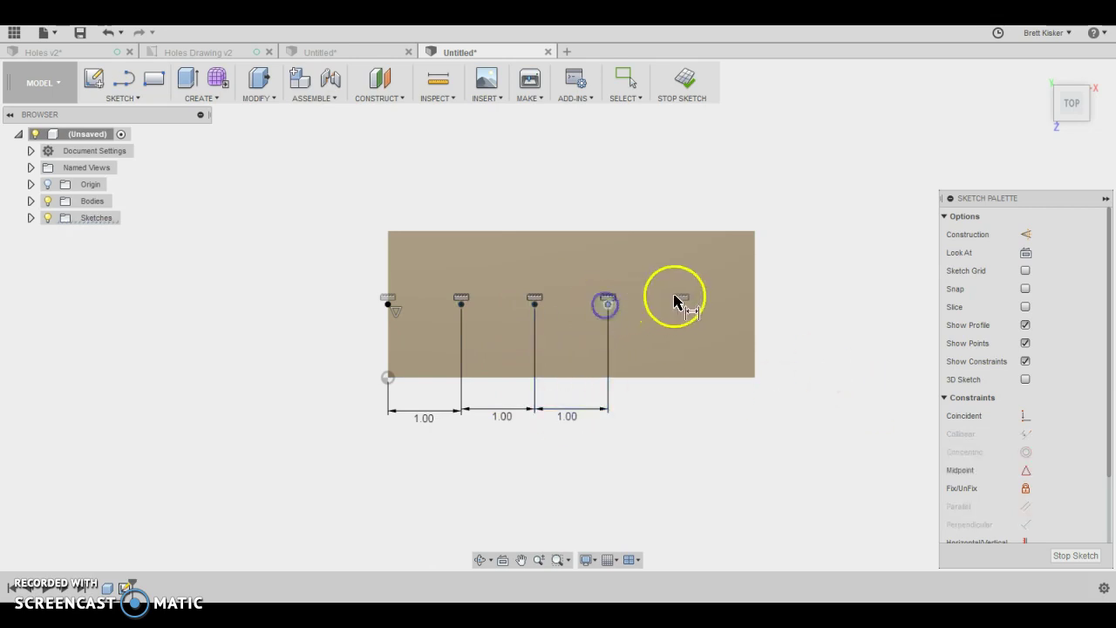
click(681, 304)
click(640, 410)
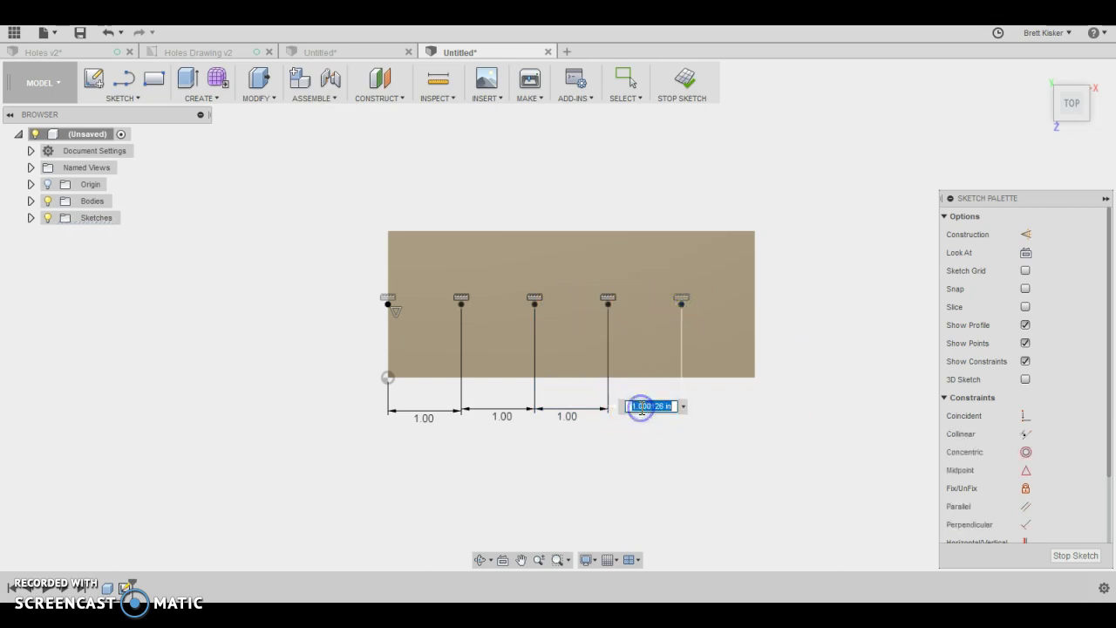
key(Return)
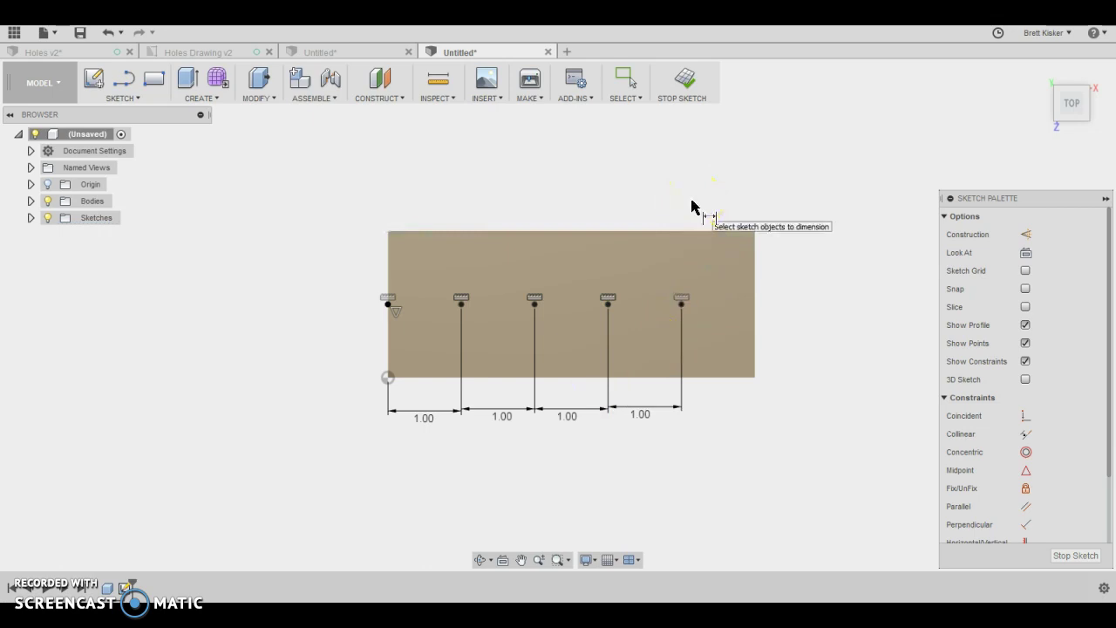
Step: Finish the four-point sketch and bring up the solid Create menu
click(689, 83)
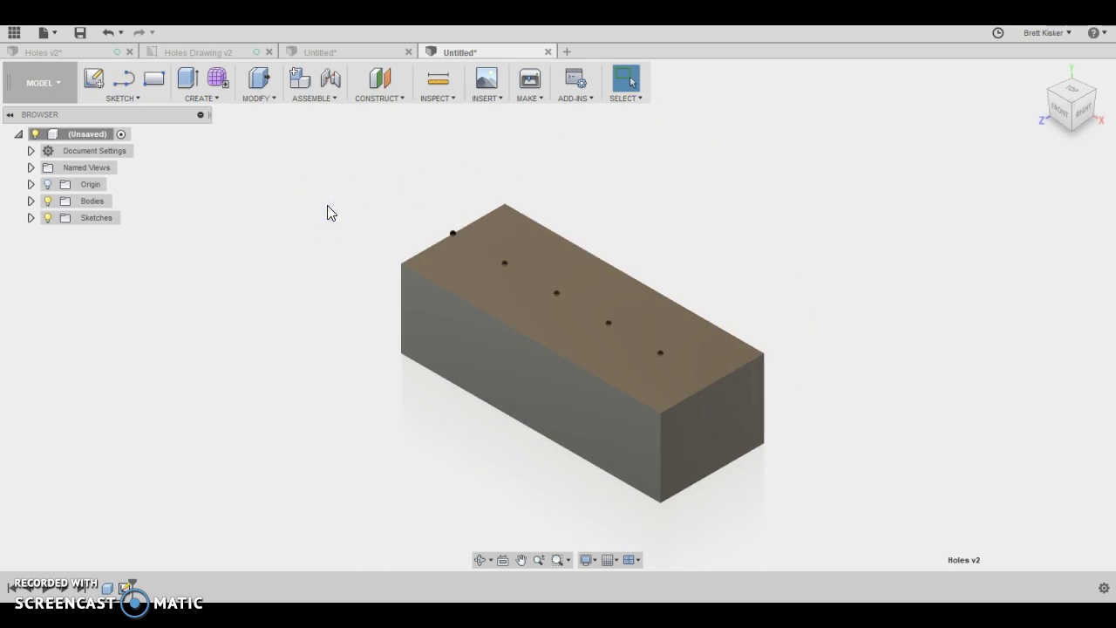
click(202, 103)
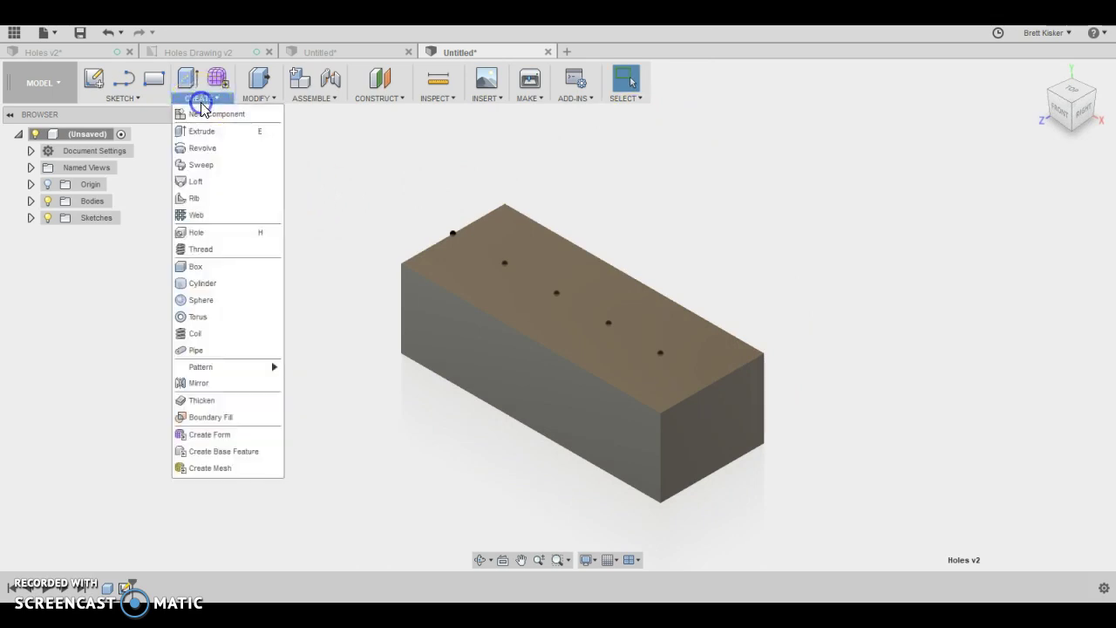
Step: Place a simple 0.25 in hole on the first sketch point with a Distance extent
click(259, 243)
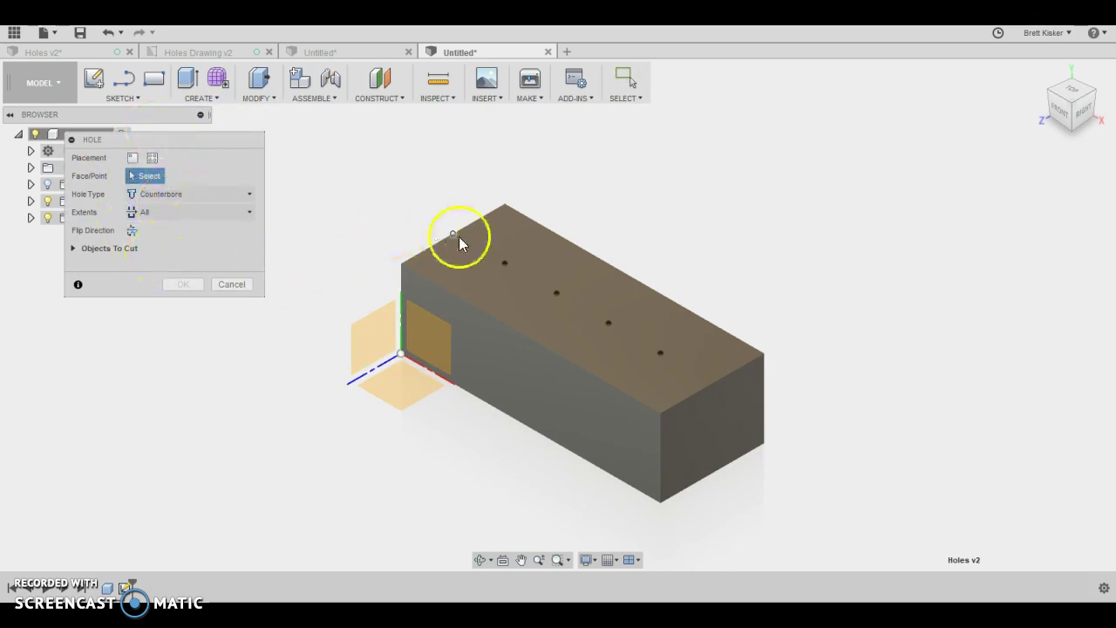
click(505, 264)
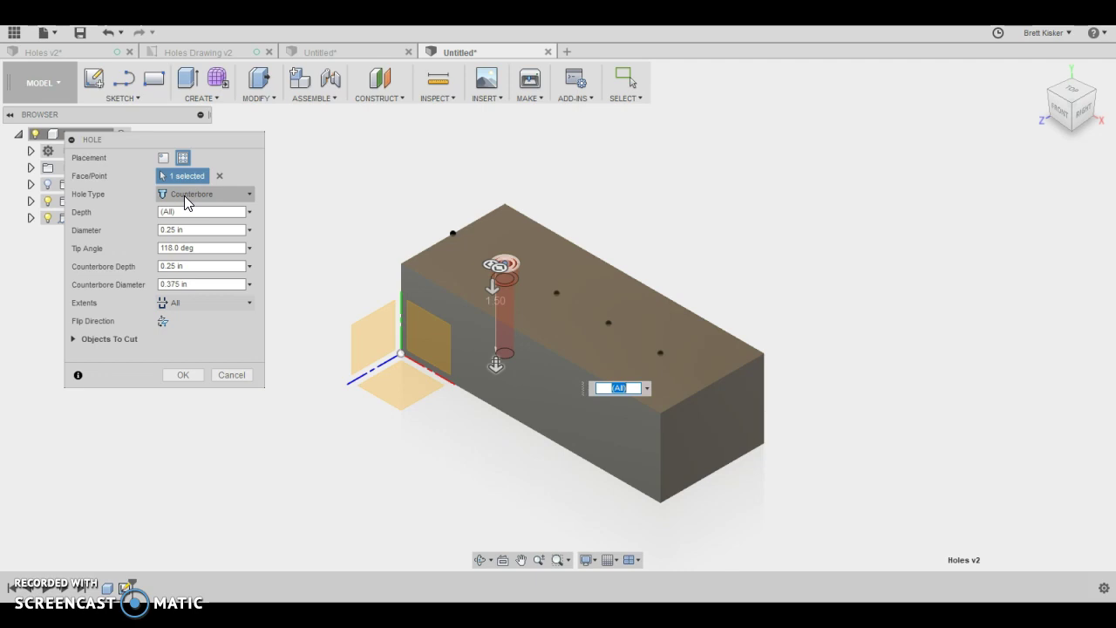
click(184, 195)
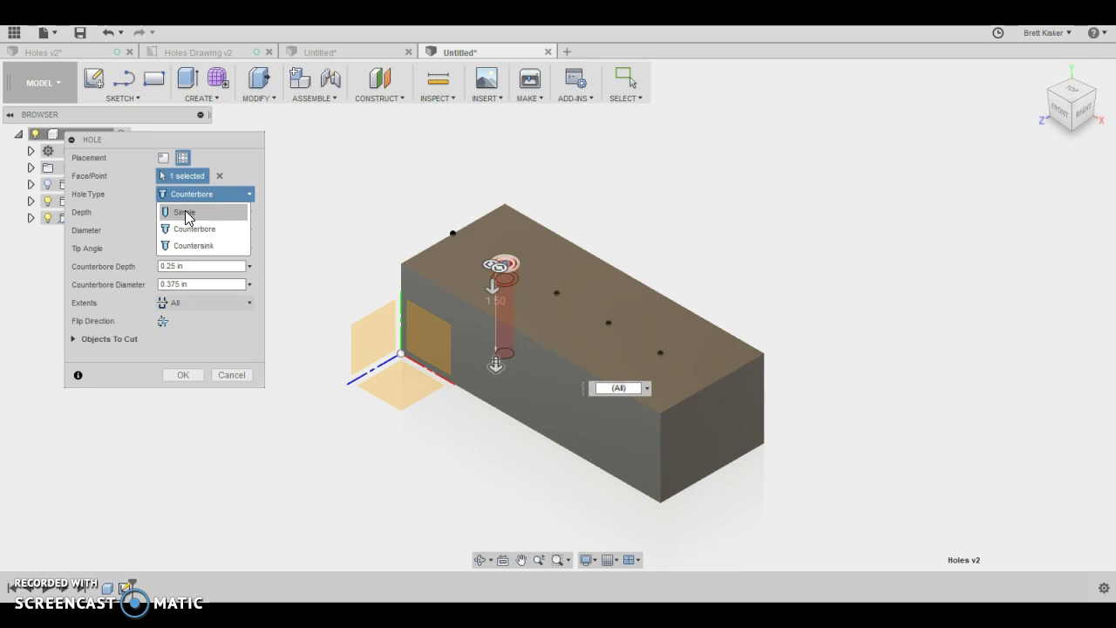
click(185, 214)
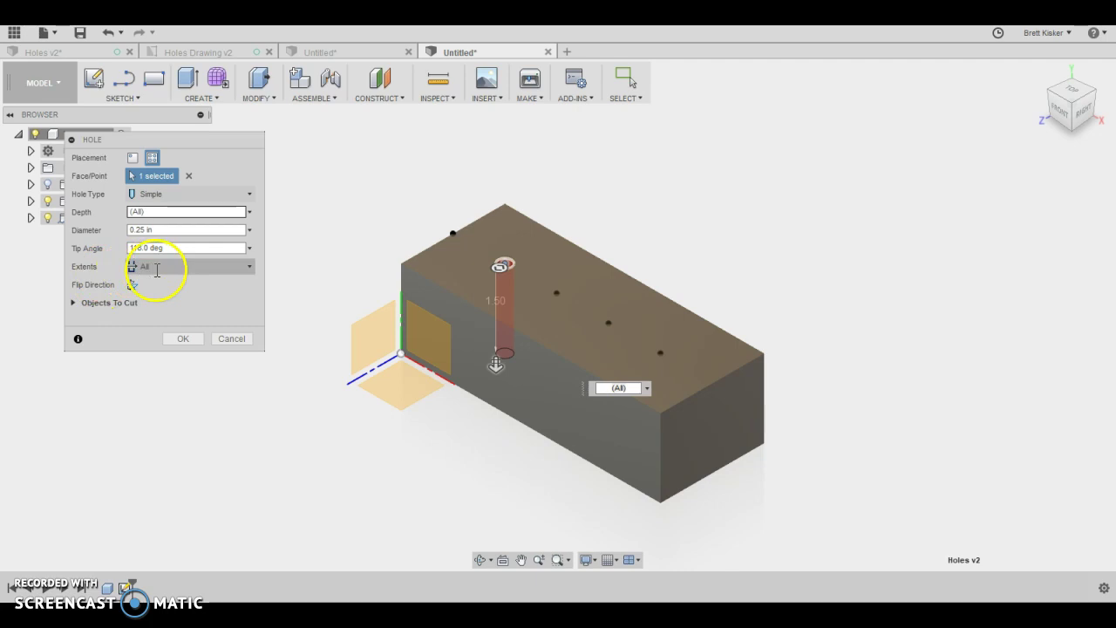
click(143, 267)
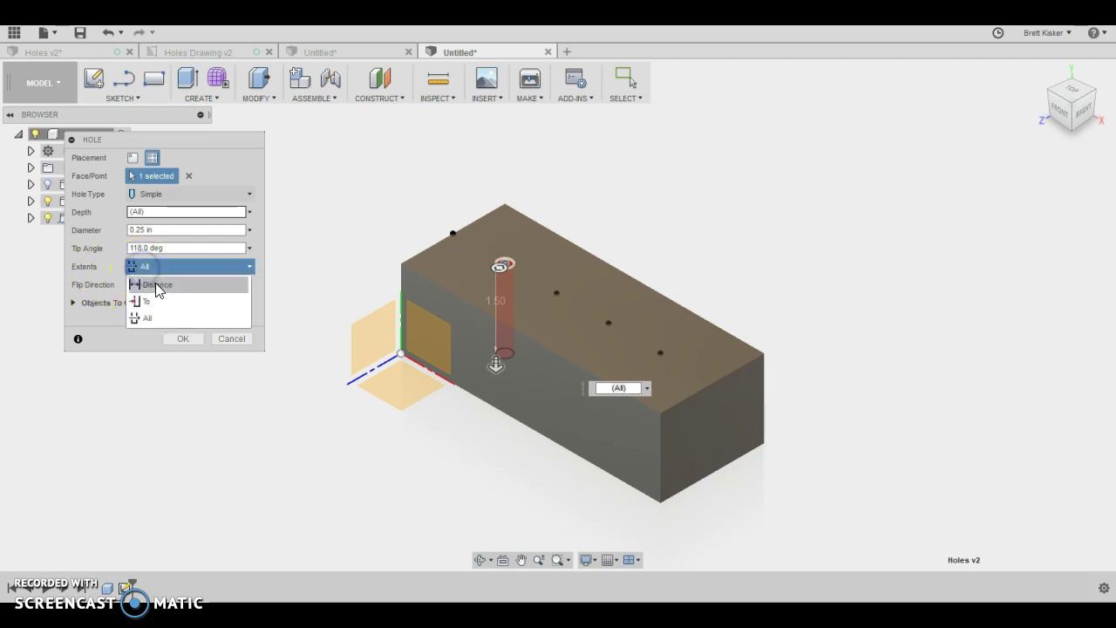
click(157, 287)
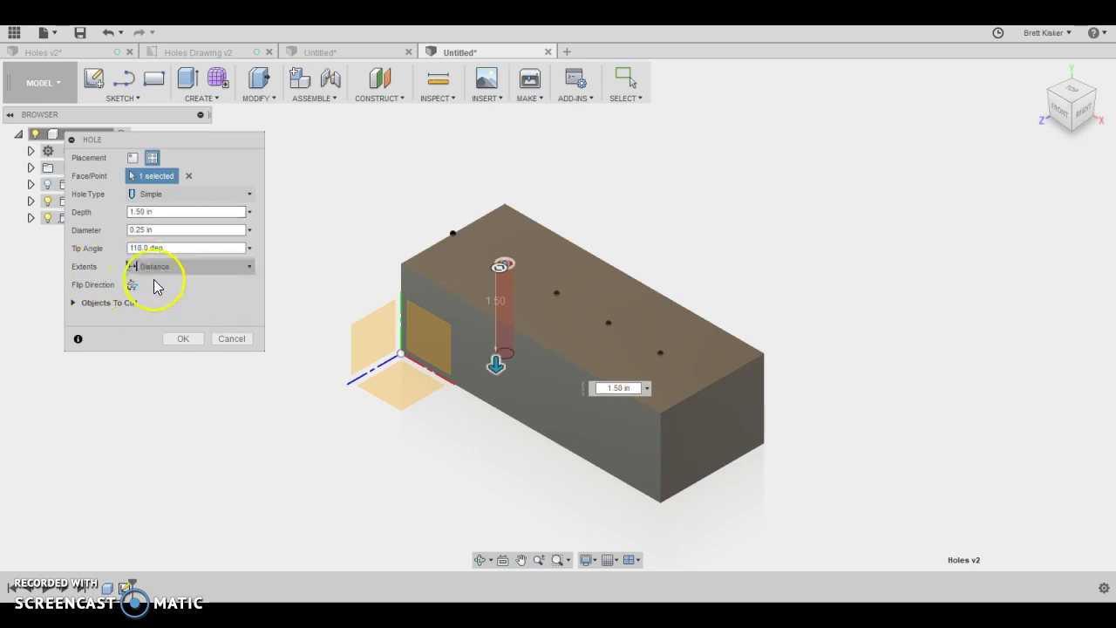
click(93, 214)
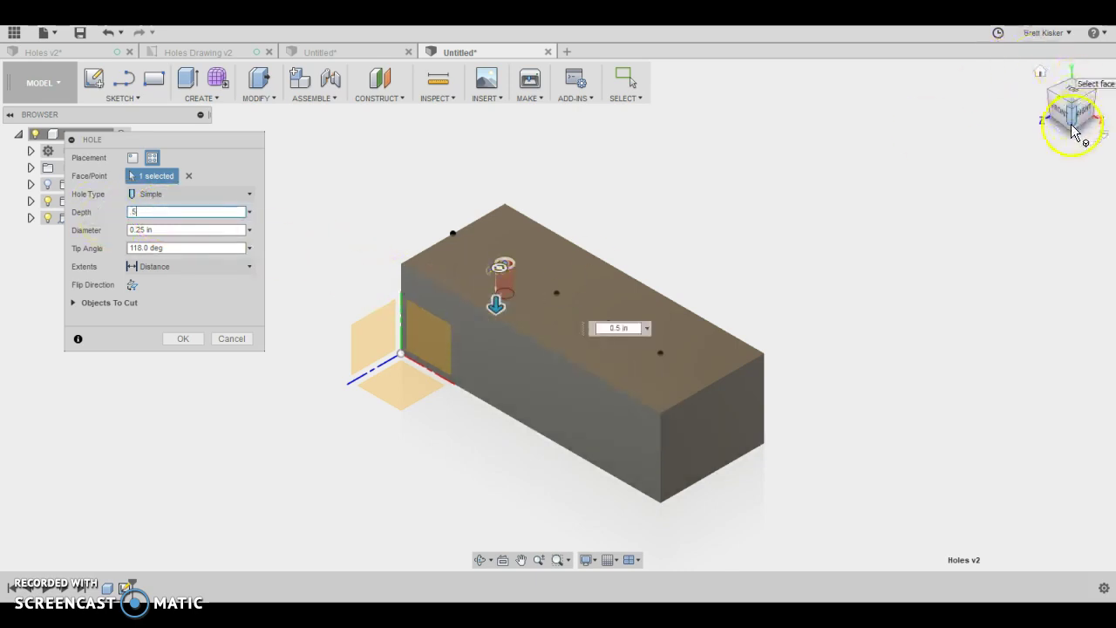
Step: From the front view, try a 1.5 in hole depth, then switch the extent to All
click(1059, 110)
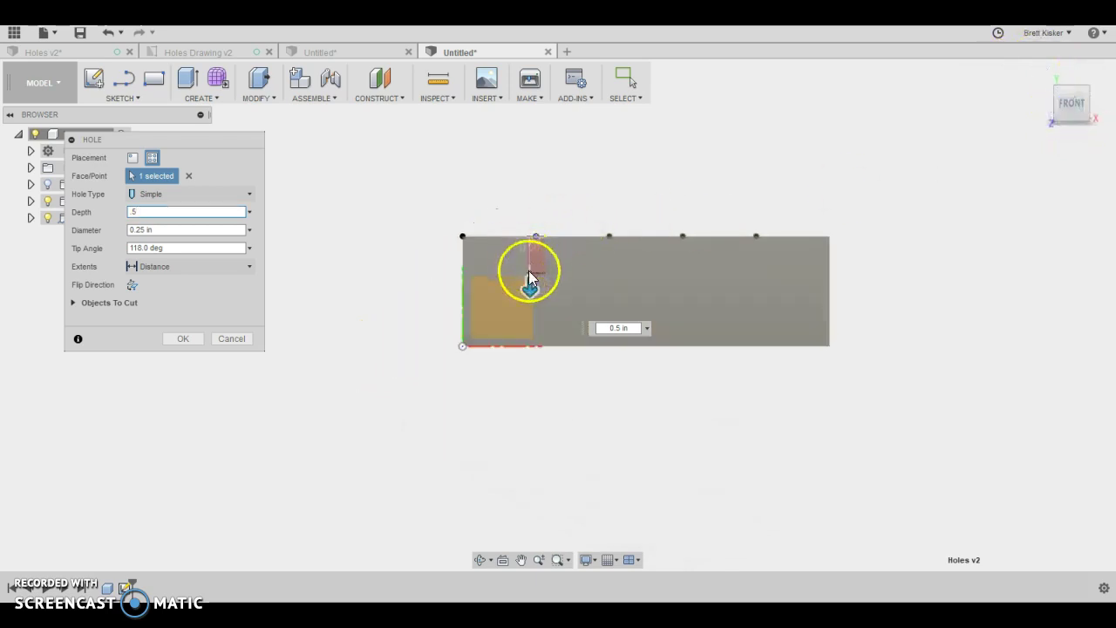
double_click(133, 212)
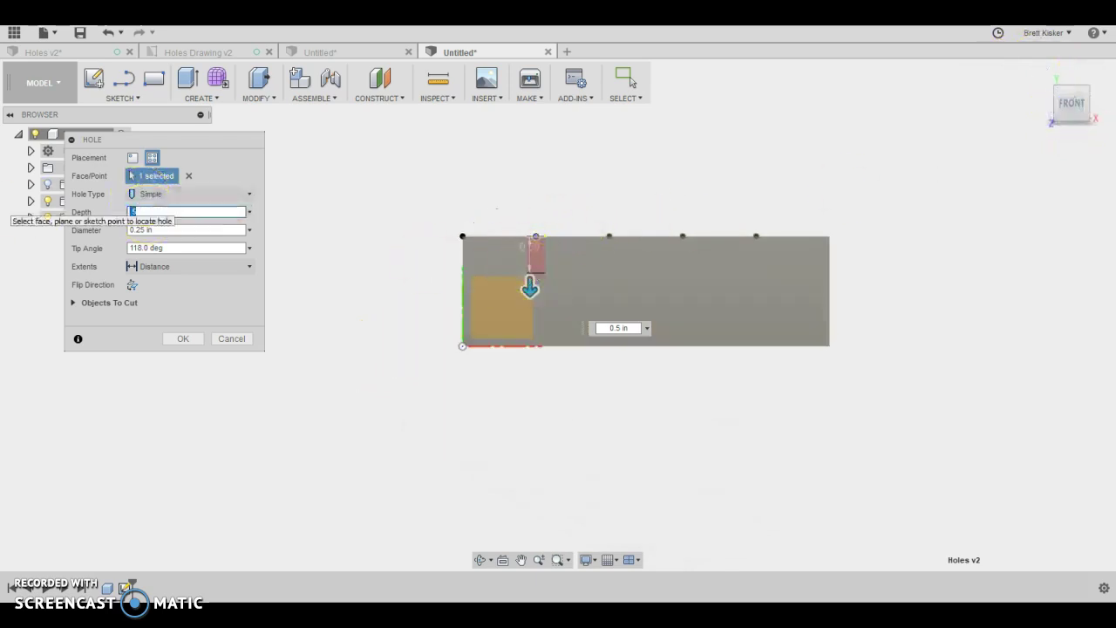
text(1.5)
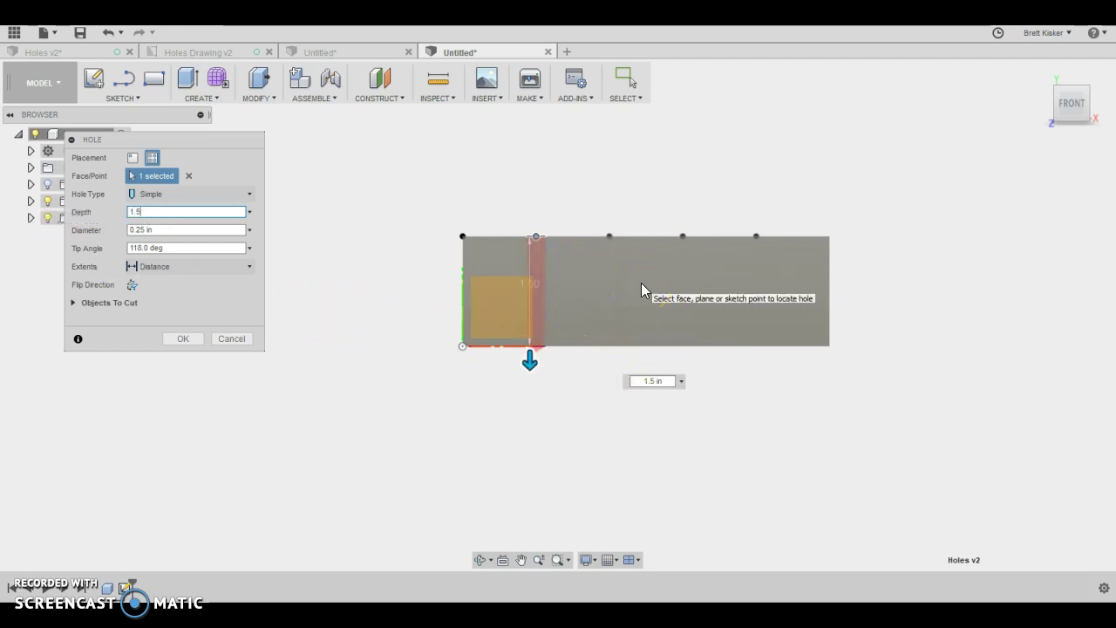
drag(538, 319, 526, 352)
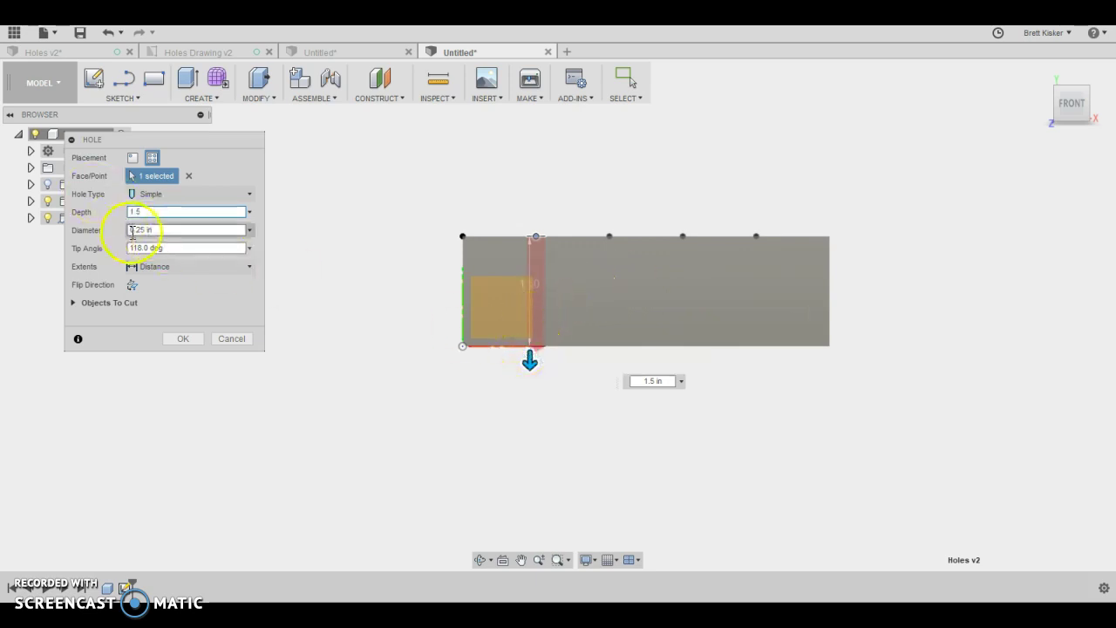
click(153, 270)
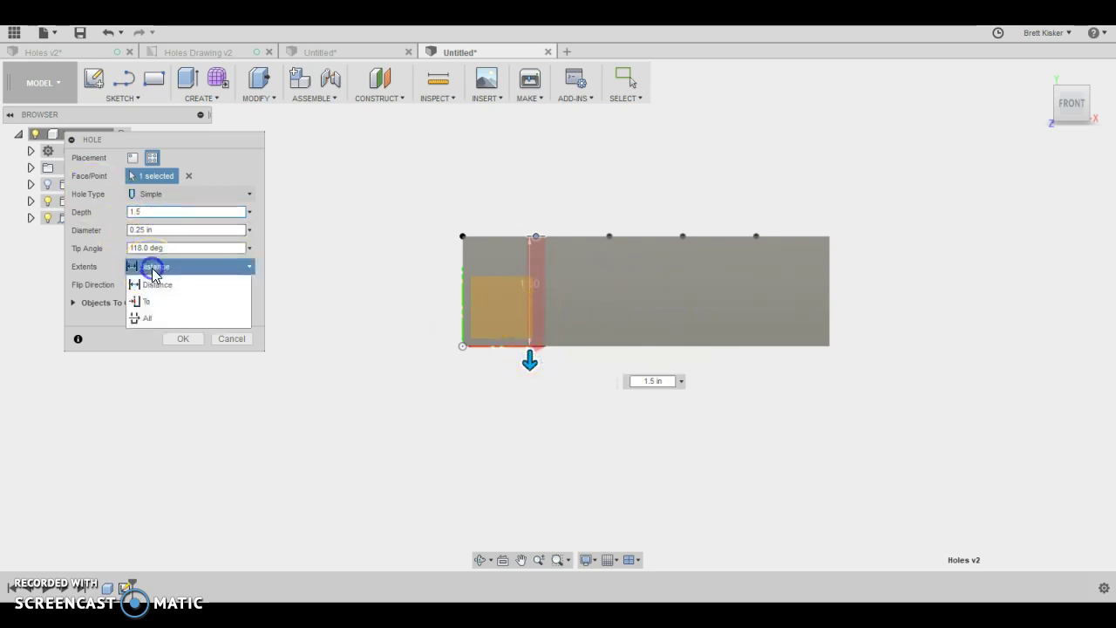
click(144, 320)
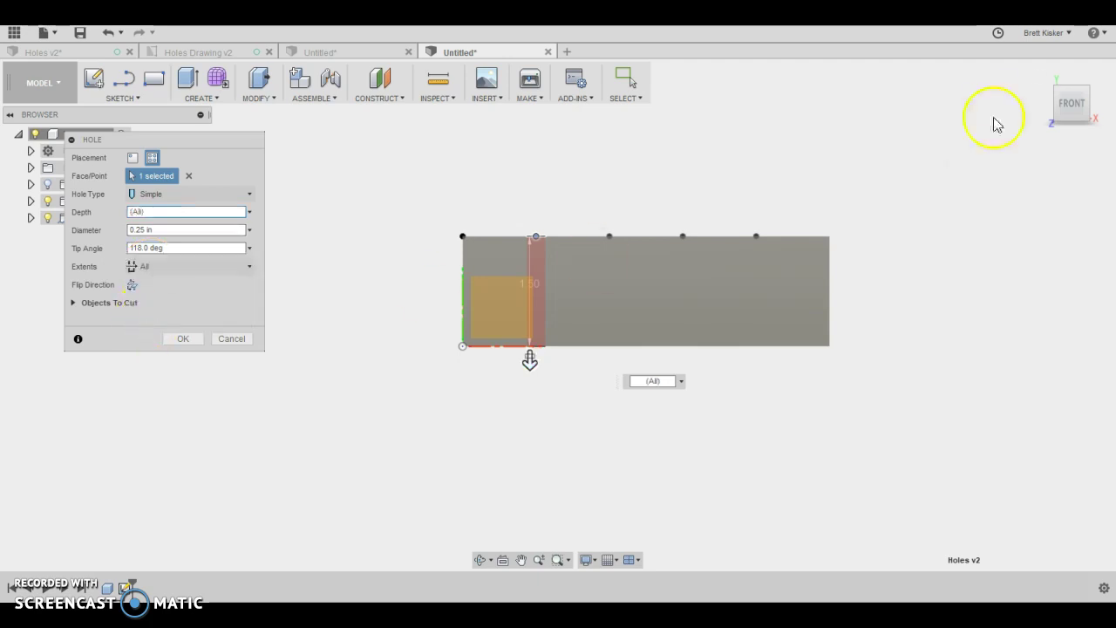
click(1042, 80)
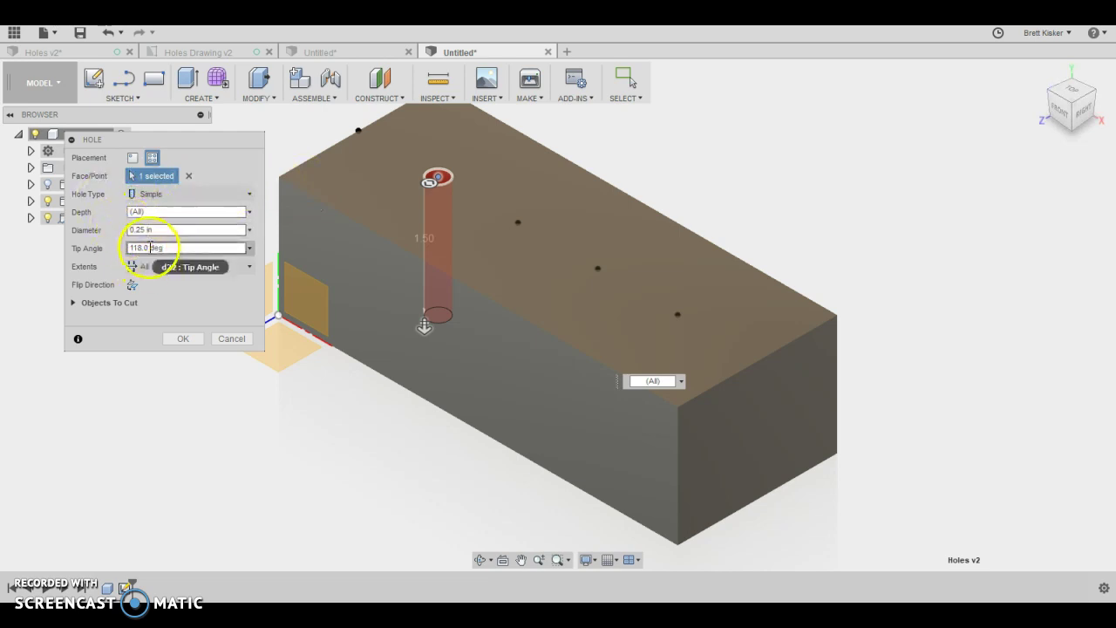
Step: Try the 0.75 in preset depth from the front, then set the extent back to All
click(1060, 110)
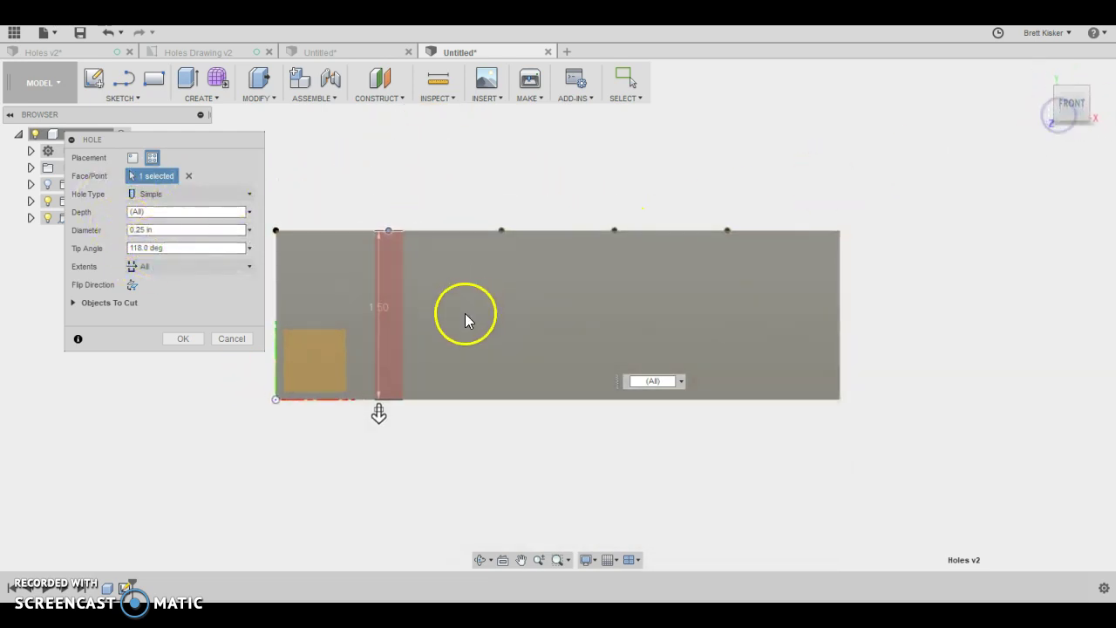
scroll(388, 403, up, 5)
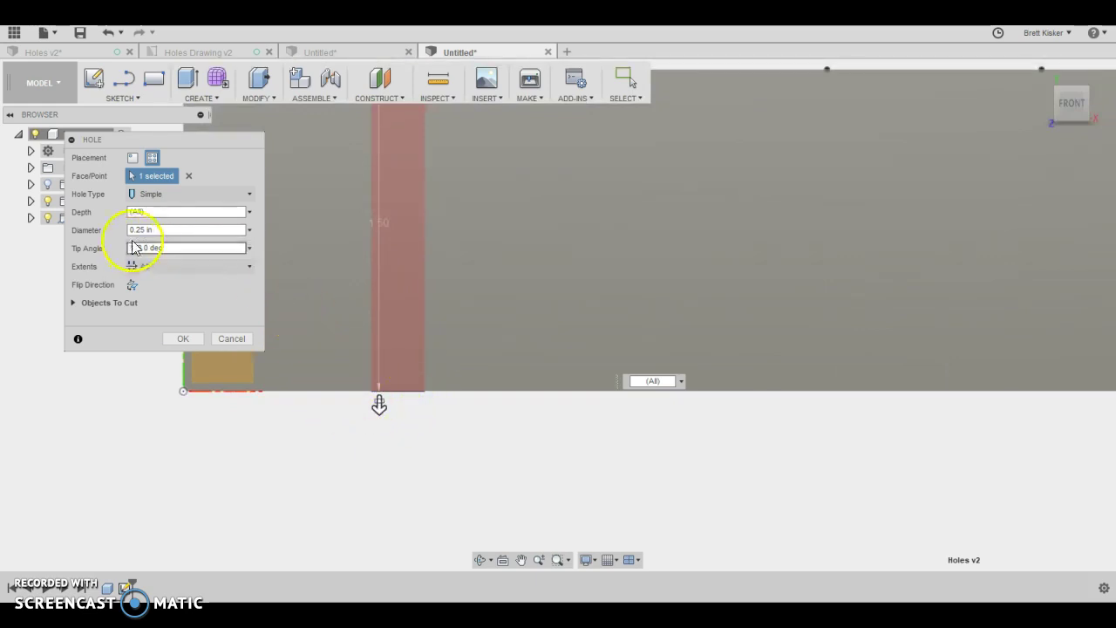
click(155, 212)
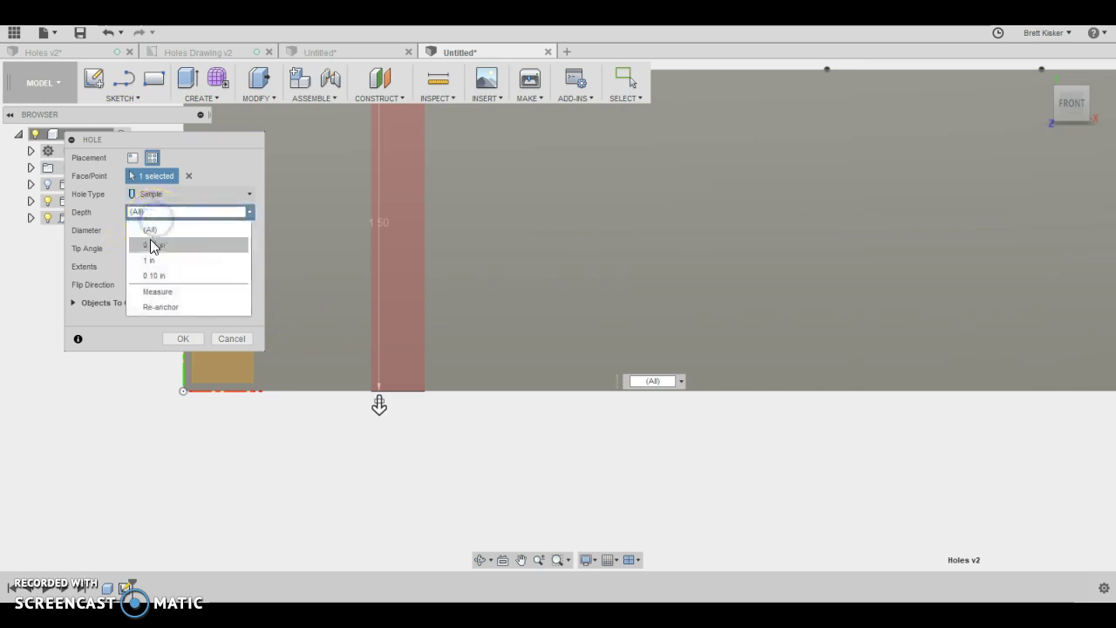
click(152, 248)
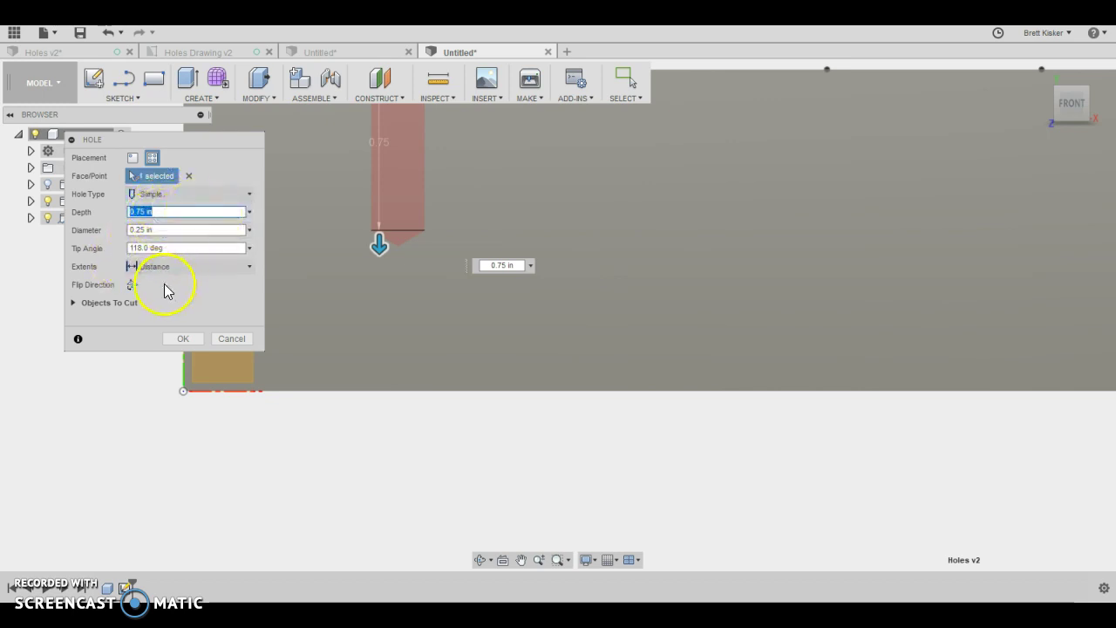
click(162, 268)
click(145, 318)
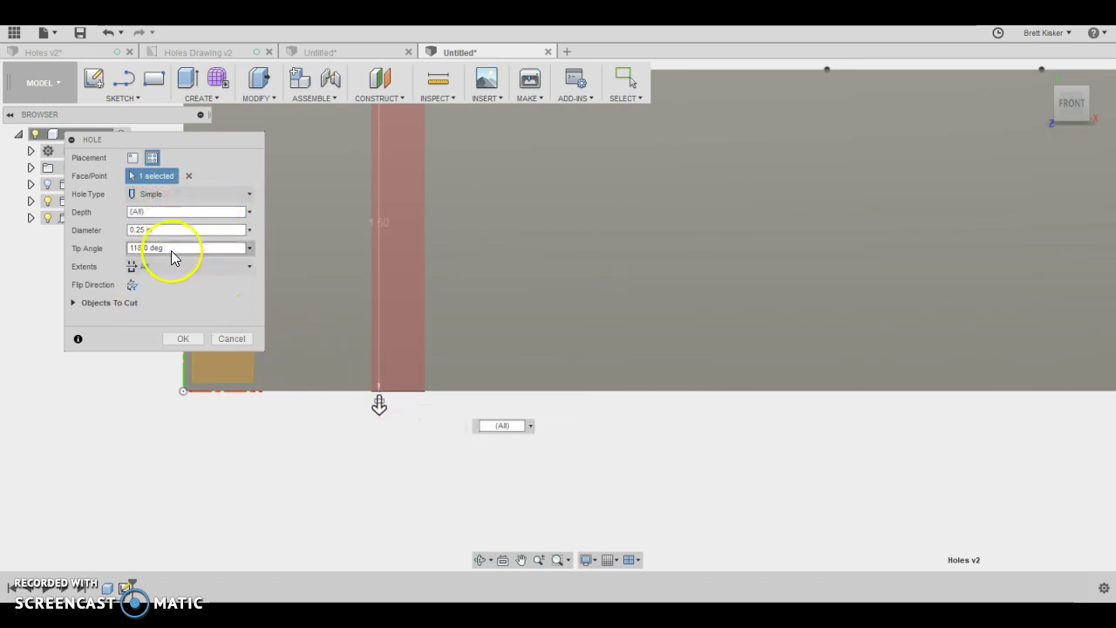
Step: Commit the 0.25 in through-all hole and orbit the block to see it on both faces
click(190, 338)
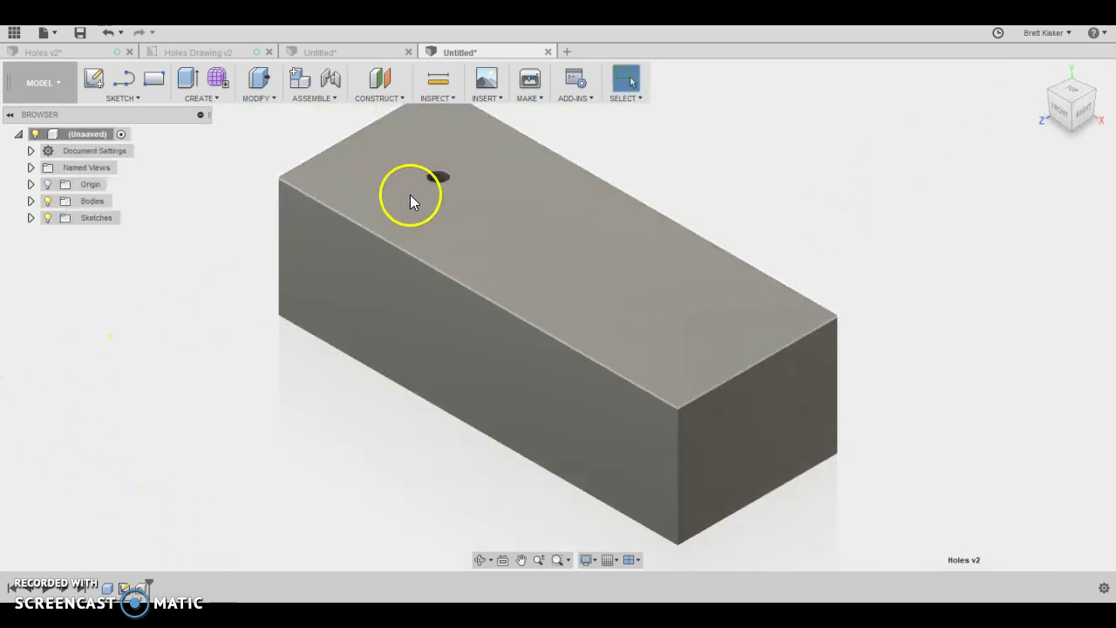
shift+middle_drag(454, 180, 492, 295)
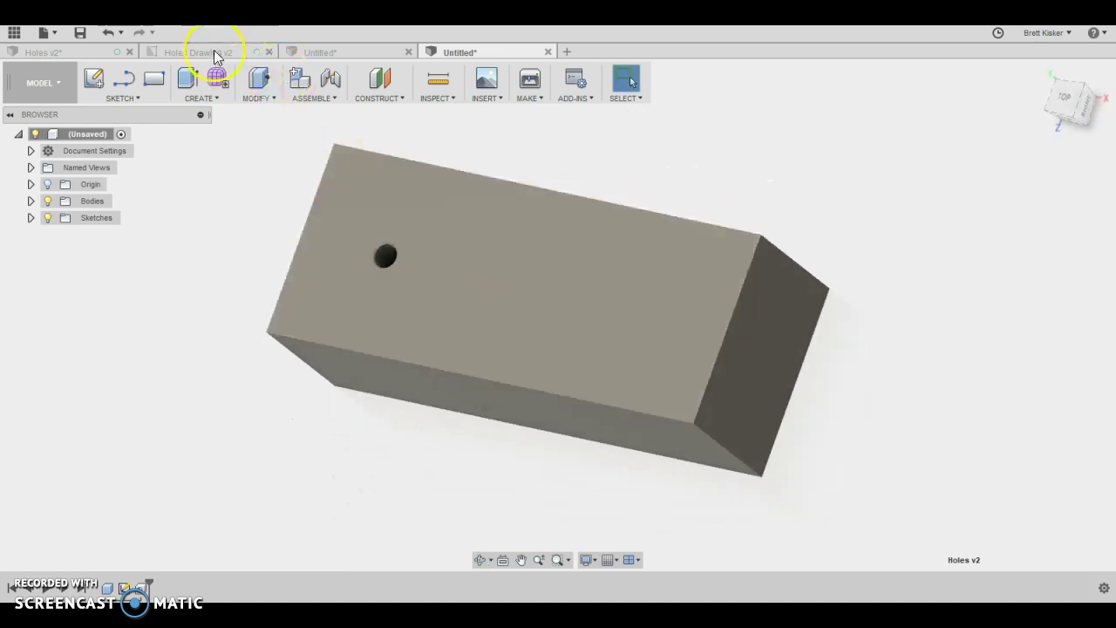
Step: Show the Holes Drawing v2 sheet, zoom into its top view and select the Ø.375 THRU callout
click(208, 52)
scroll(357, 238, down, 2)
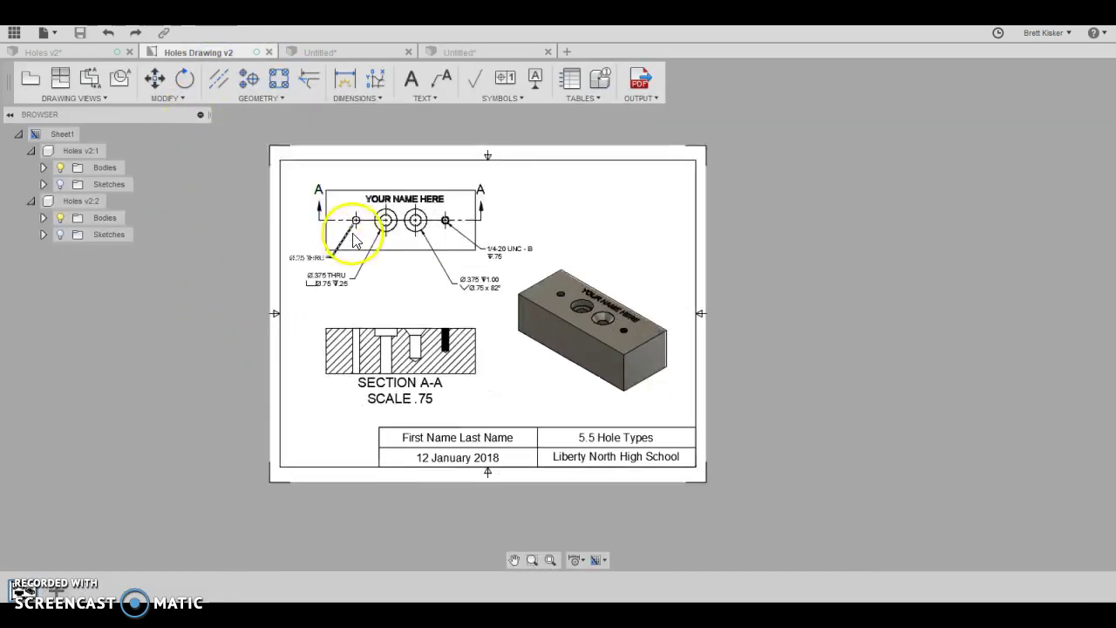
scroll(349, 237, up, 6)
scroll(331, 228, up, 3)
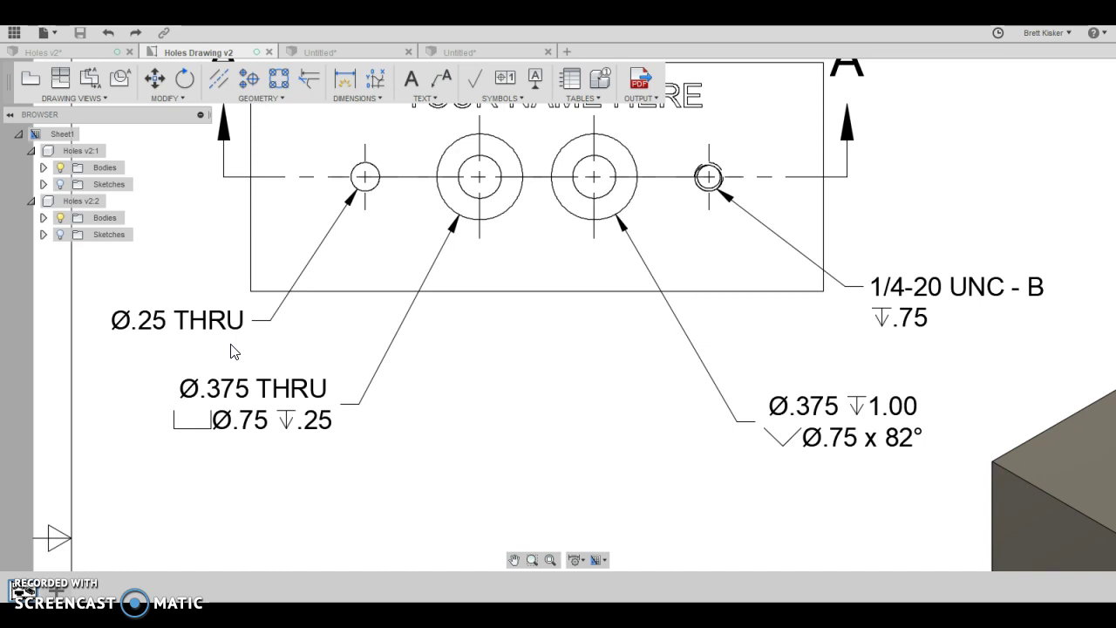
click(195, 387)
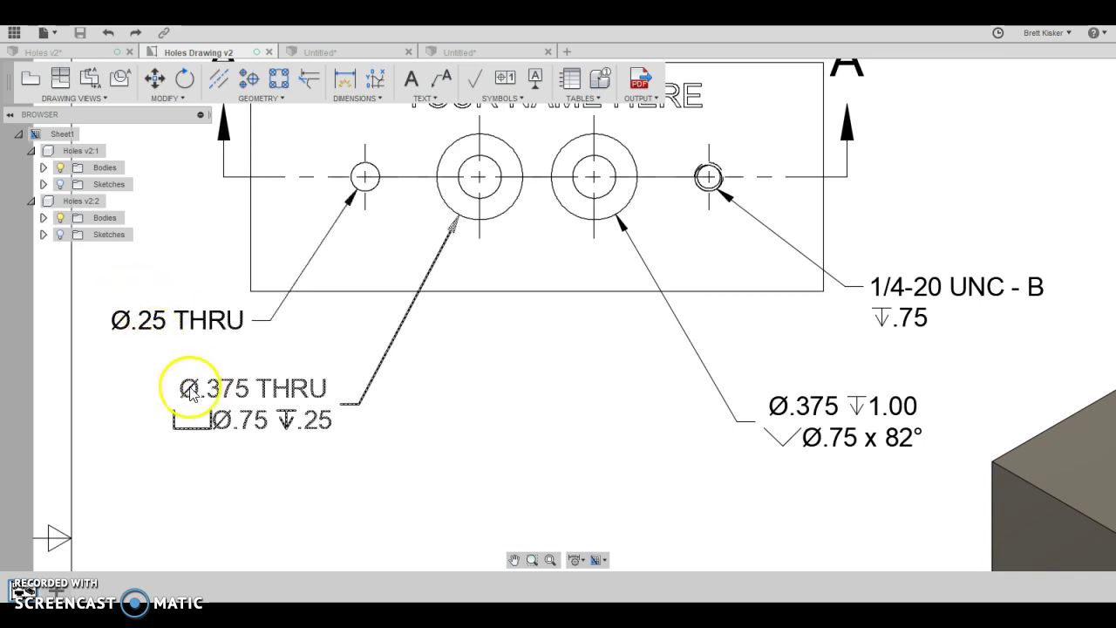